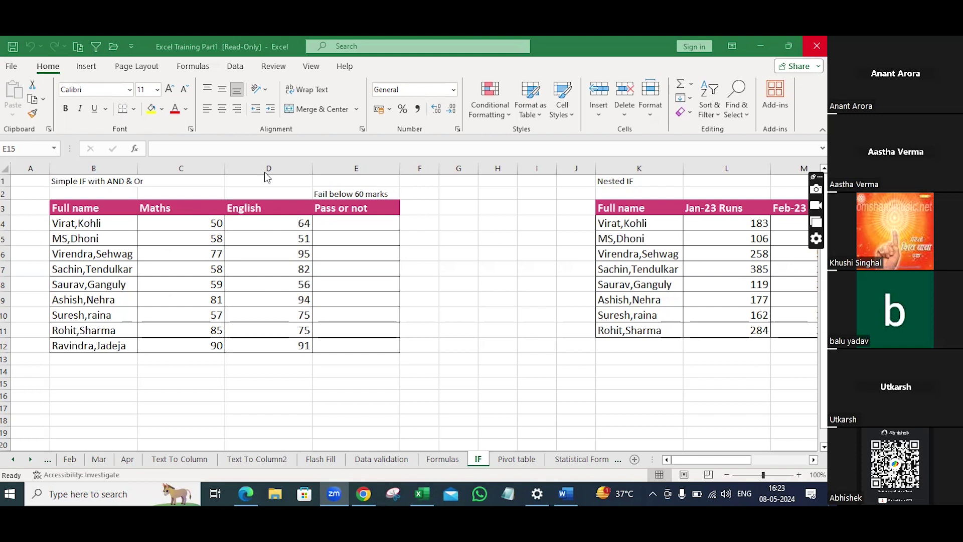
# Begin an IF formula in E4 that tests whether the Maths mark in C4 is greater than 60.
pyautogui.click(332, 220)
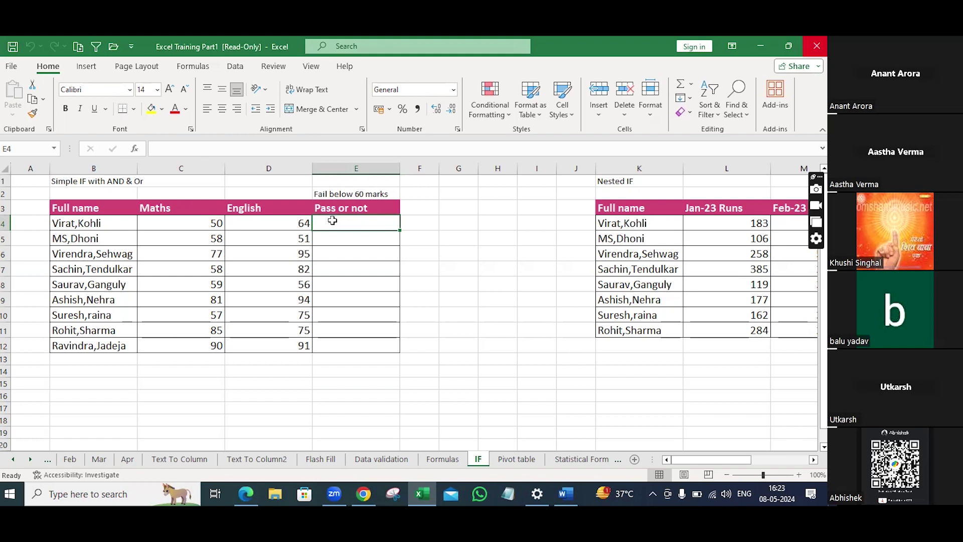
pyautogui.write('=if')
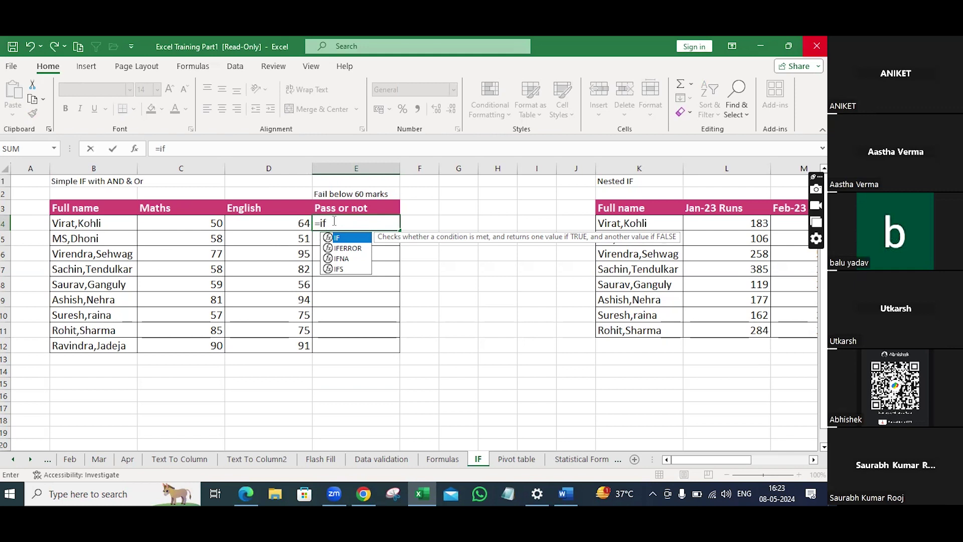
pyautogui.write('(')
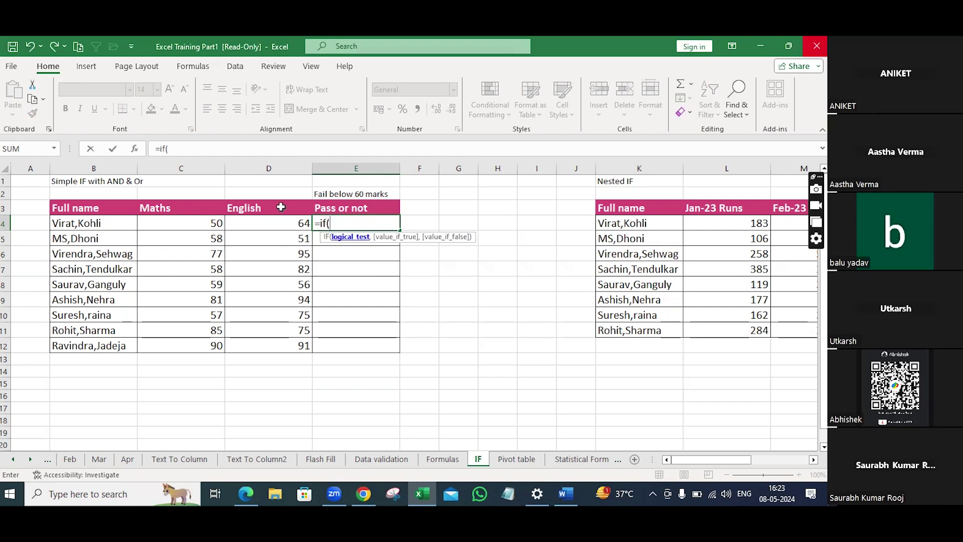
pyautogui.click(206, 223)
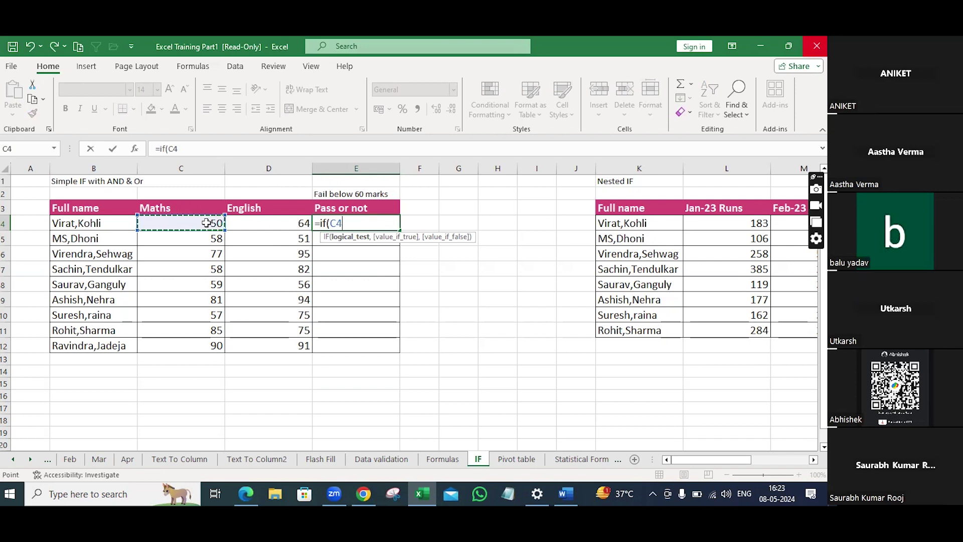
pyautogui.write('>')
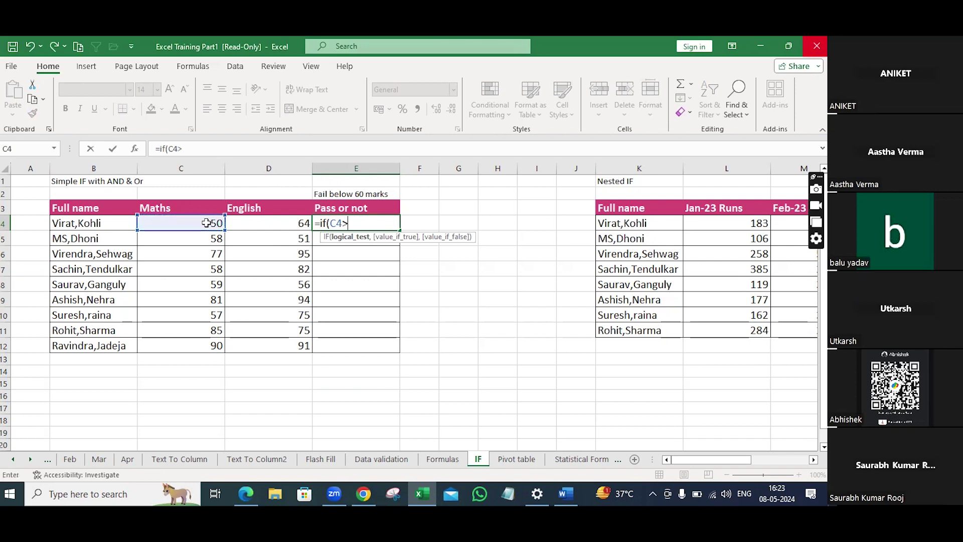
pyautogui.write('60,')
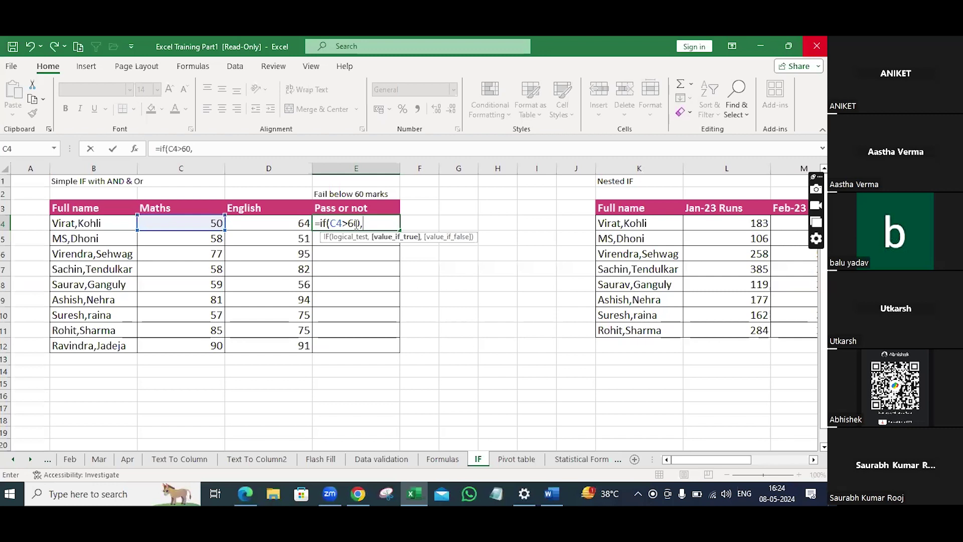
# Complete E4's IF formula with "Pass" if true and "Fail" if false, and fill it down to E12.
pyautogui.write('"p')
pyautogui.press('BackSpace')
pyautogui.write('Pass",')
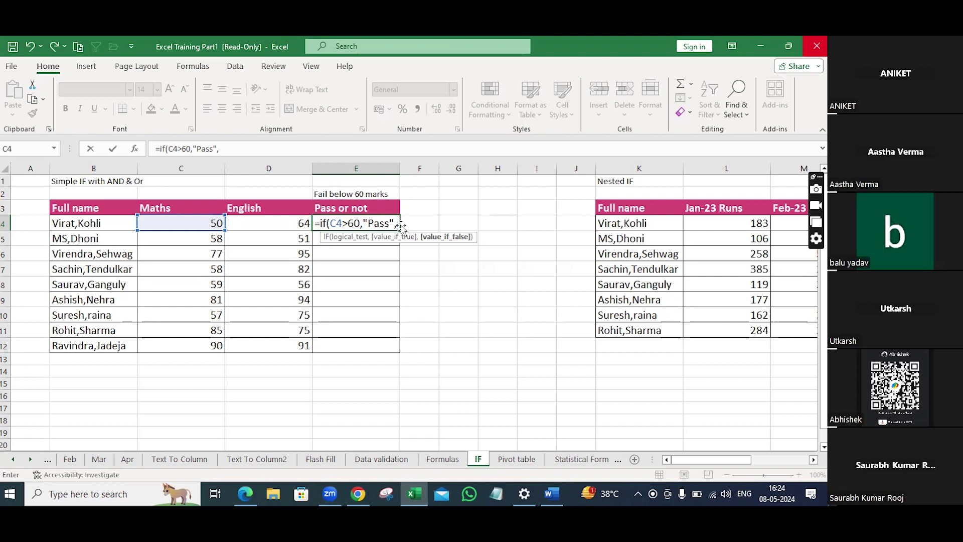
pyautogui.write('"')
pyautogui.write('Fail')
pyautogui.write('"')
pyautogui.write(')')
pyautogui.press('Return')
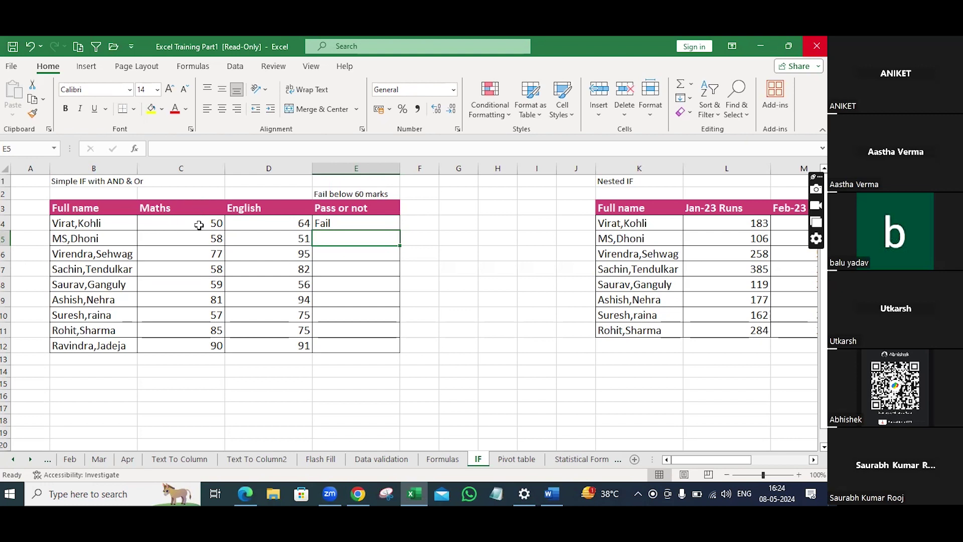
pyautogui.click(357, 223)
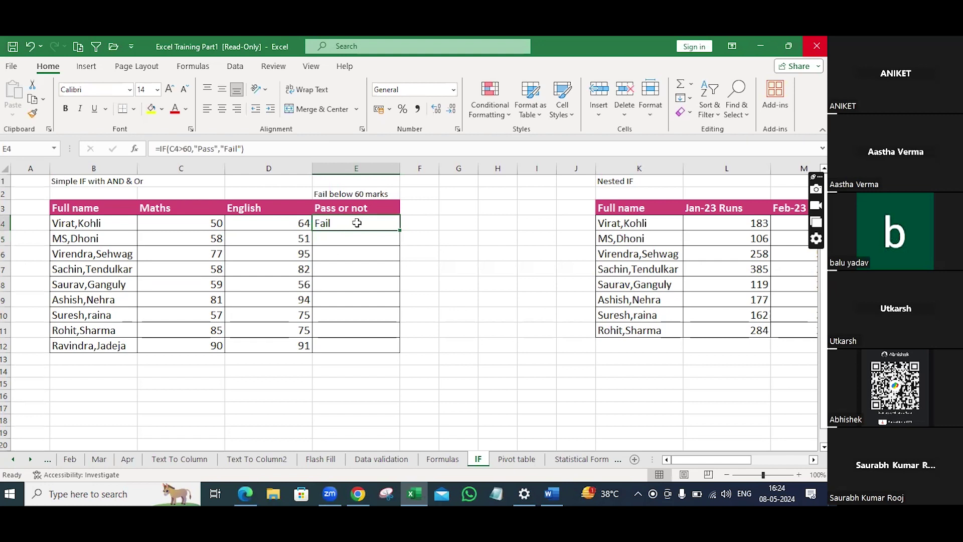
pyautogui.doubleClick(400, 230)
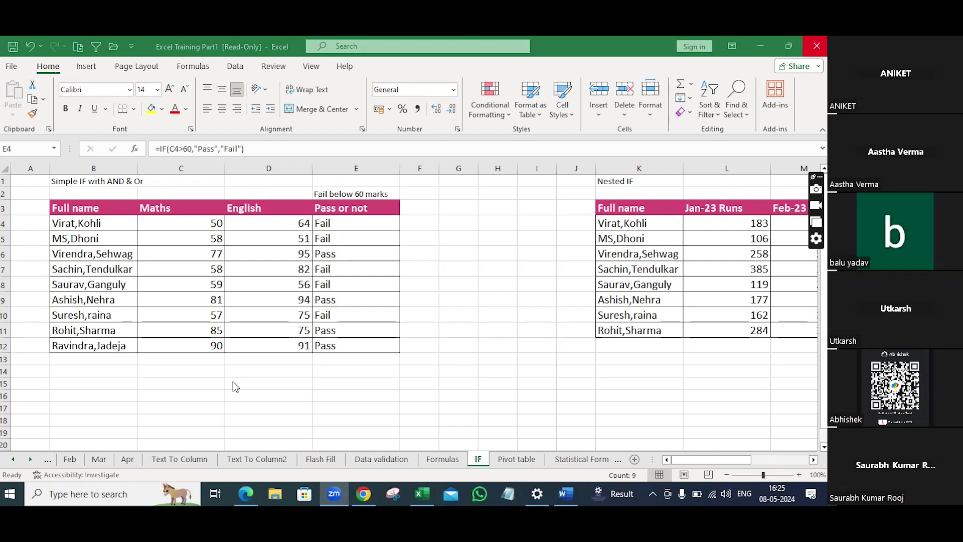
# Replace the test in E4's IF formula with AND(C4>60,D4>60) so both Maths and English marks are checked.
pyautogui.doubleClick(348, 223)
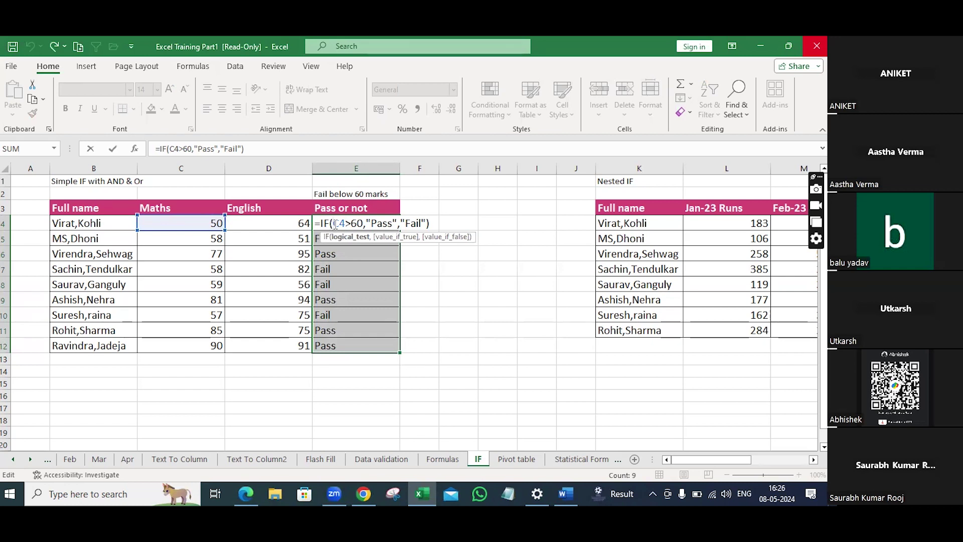
pyautogui.write('and')
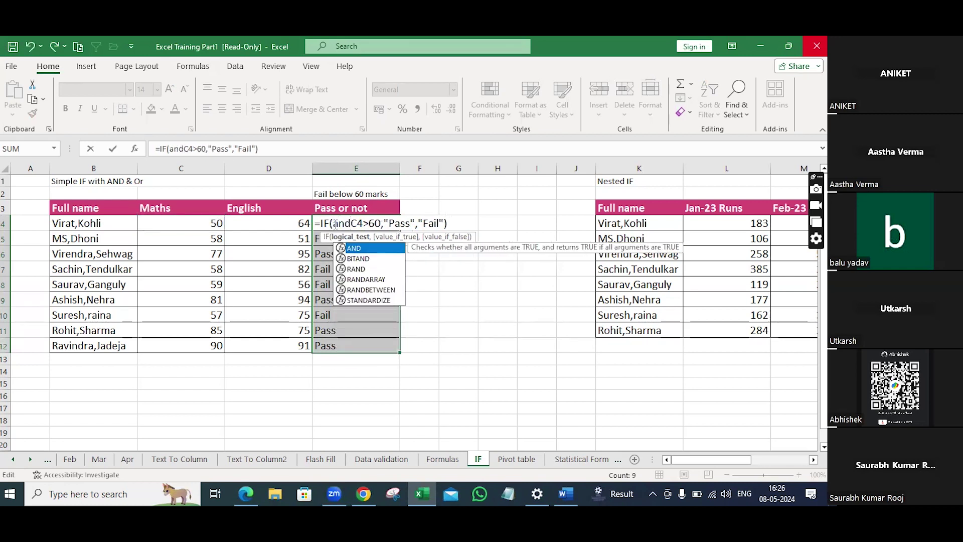
pyautogui.write('(')
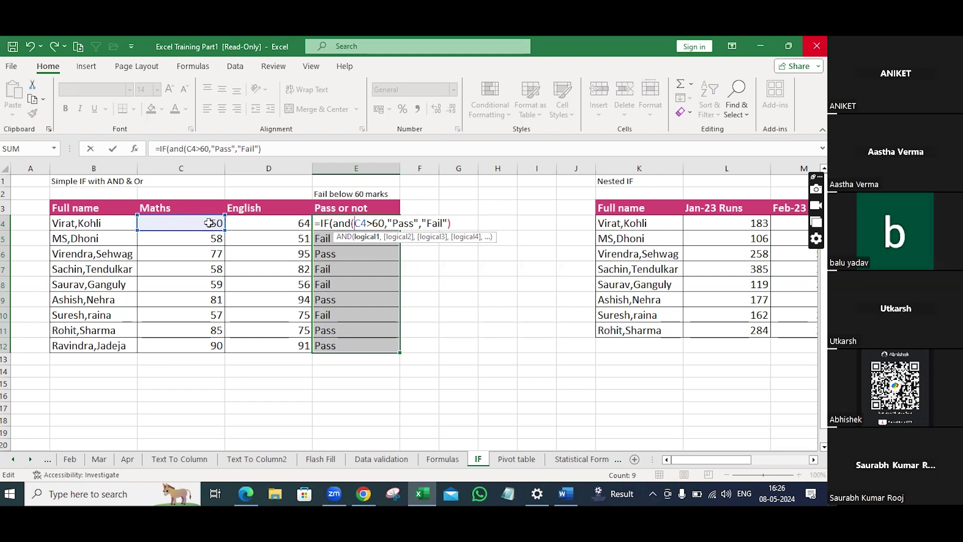
pyautogui.click(388, 224)
pyautogui.click(288, 227)
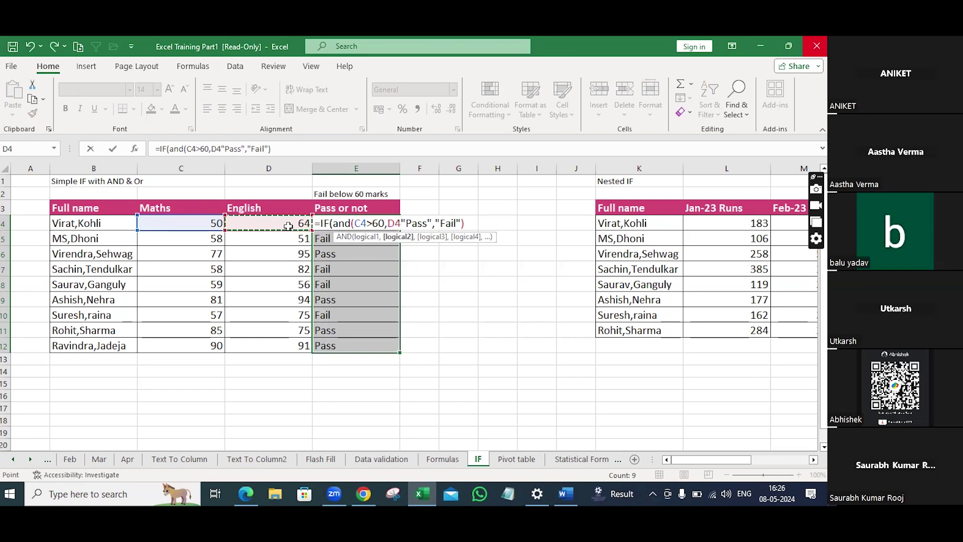
pyautogui.write('>60)')
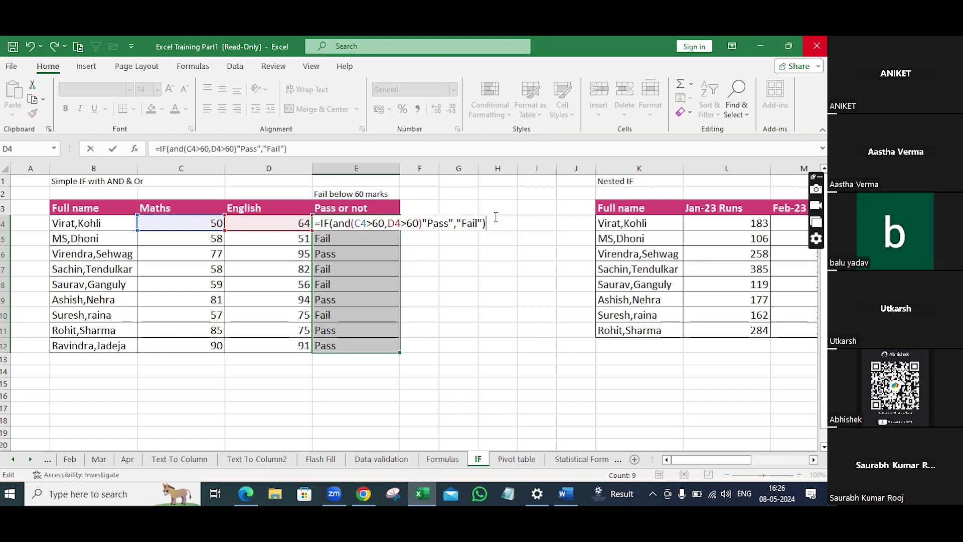
pyautogui.press('Return')
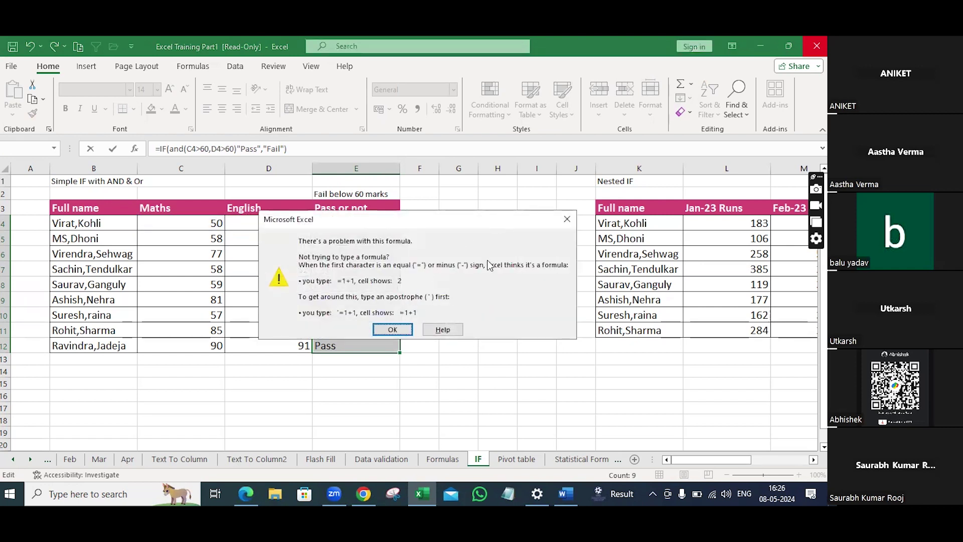
pyautogui.click(566, 219)
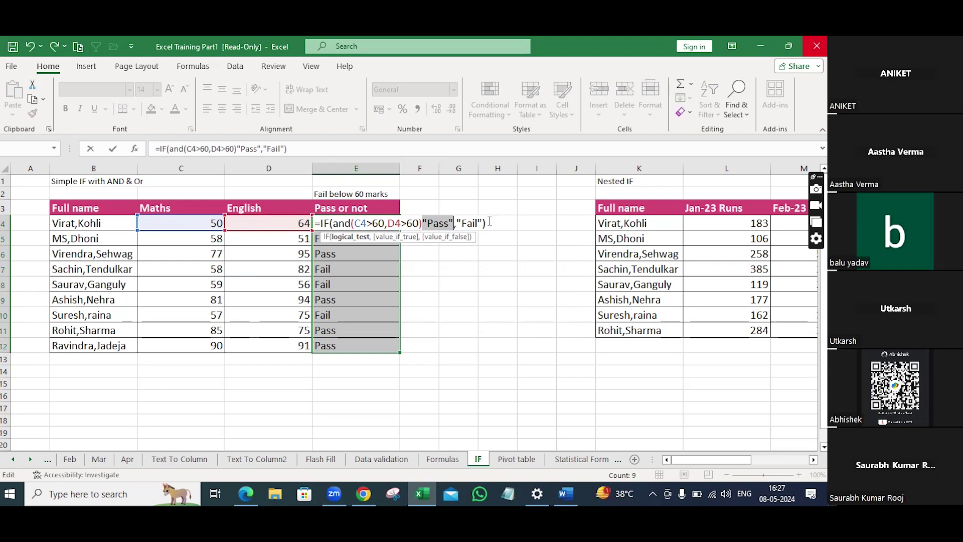
# Insert a comma between AND(C4>60,D4>60) and "Pass" in E4's formula and enter it.
pyautogui.press('Return')
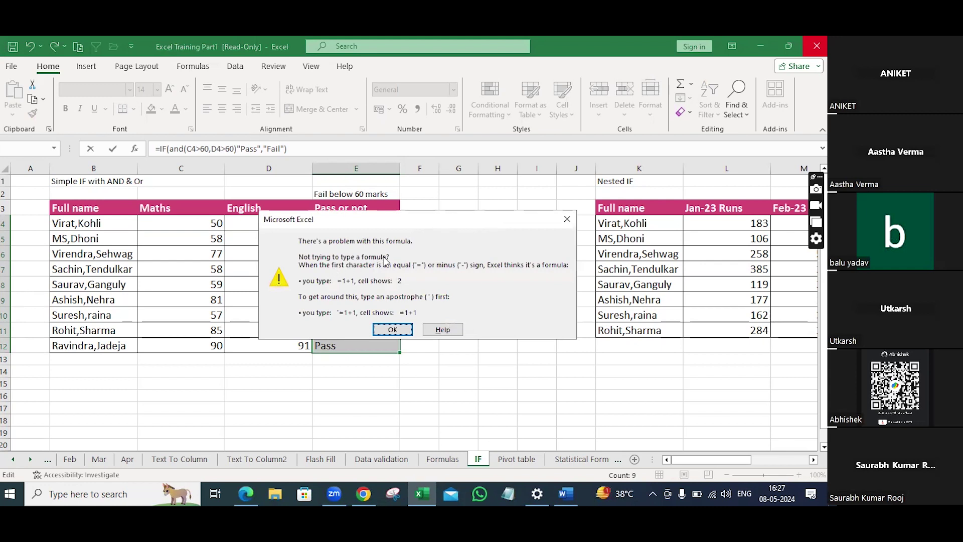
pyautogui.click(390, 329)
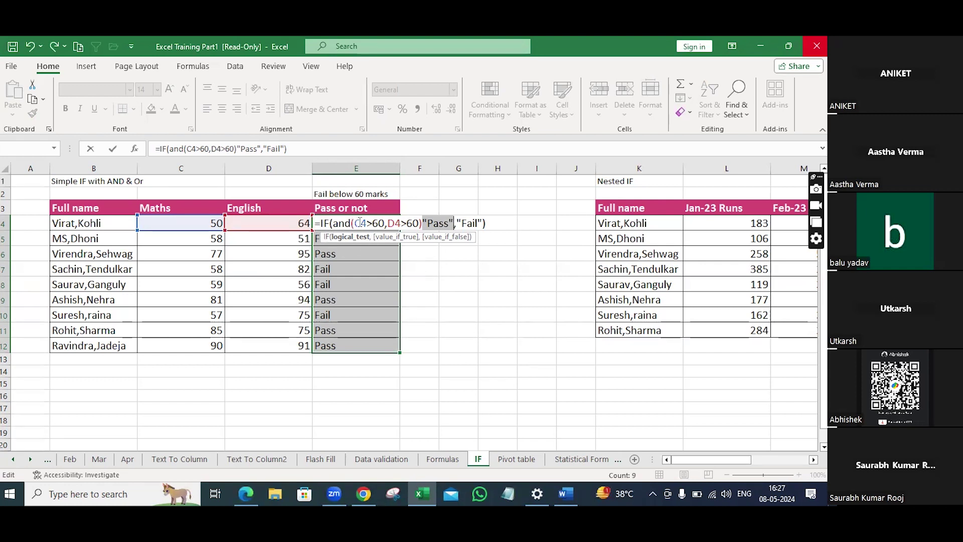
pyautogui.click(422, 223)
pyautogui.write(',')
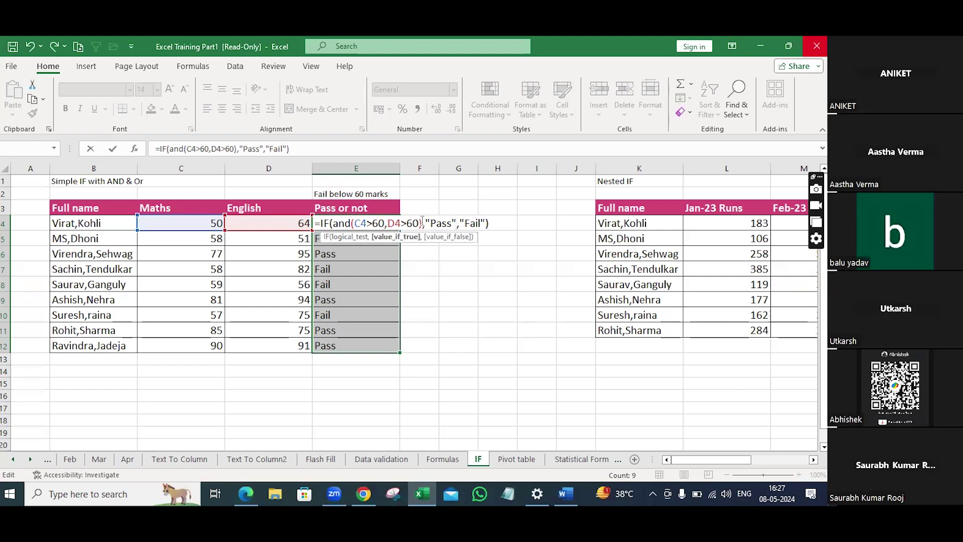
pyautogui.press('Return')
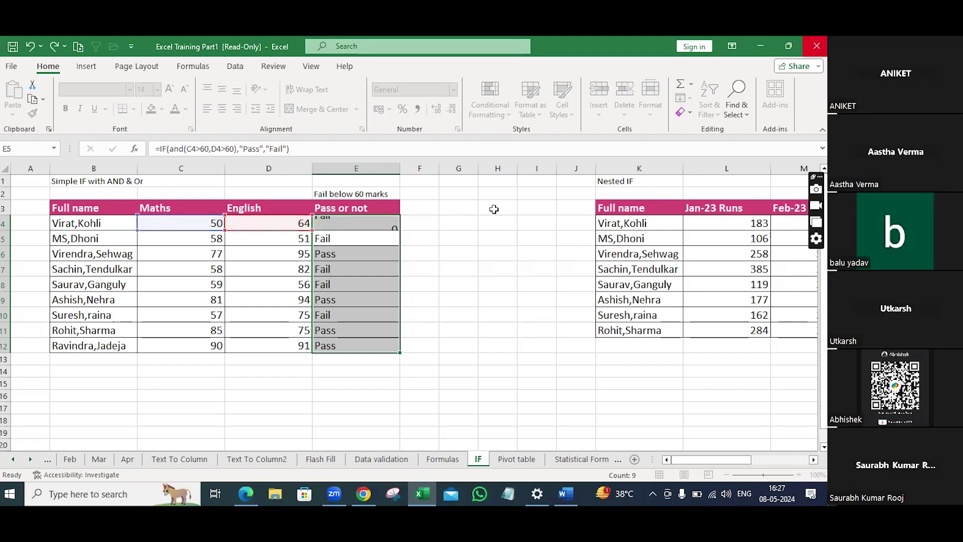
# Review the IF with AND formula in E4 and fill it down the Pass or not column to E12.
pyautogui.click(351, 222)
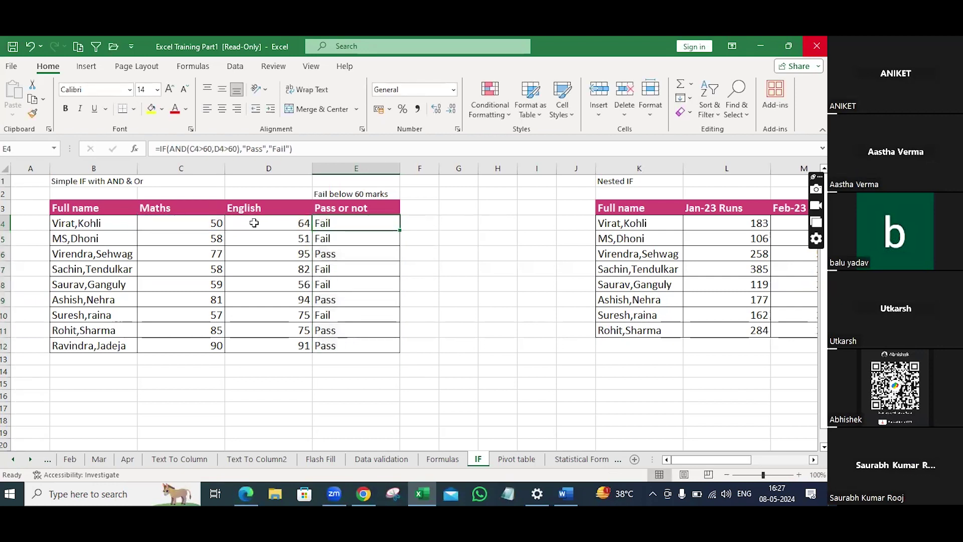
pyautogui.doubleClick(343, 222)
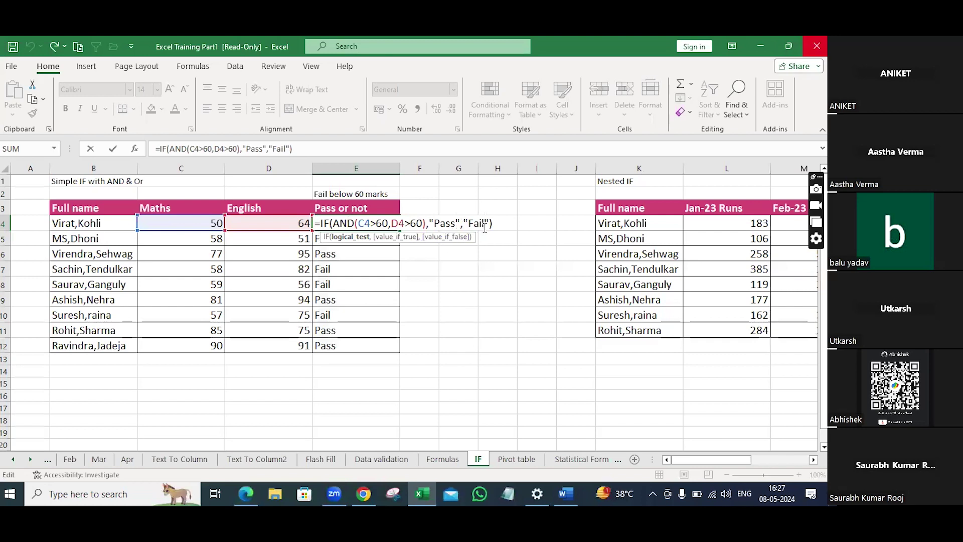
pyautogui.press('Return')
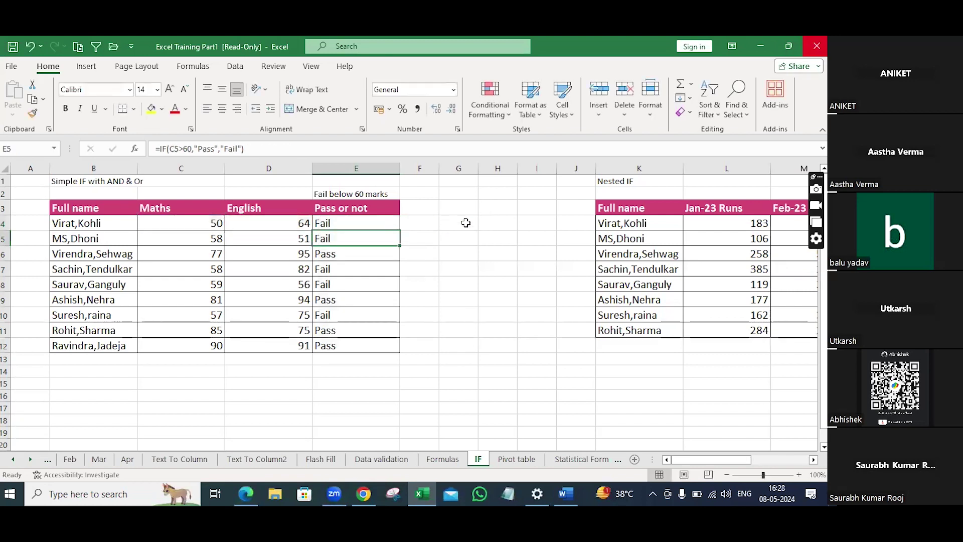
pyautogui.click(383, 221)
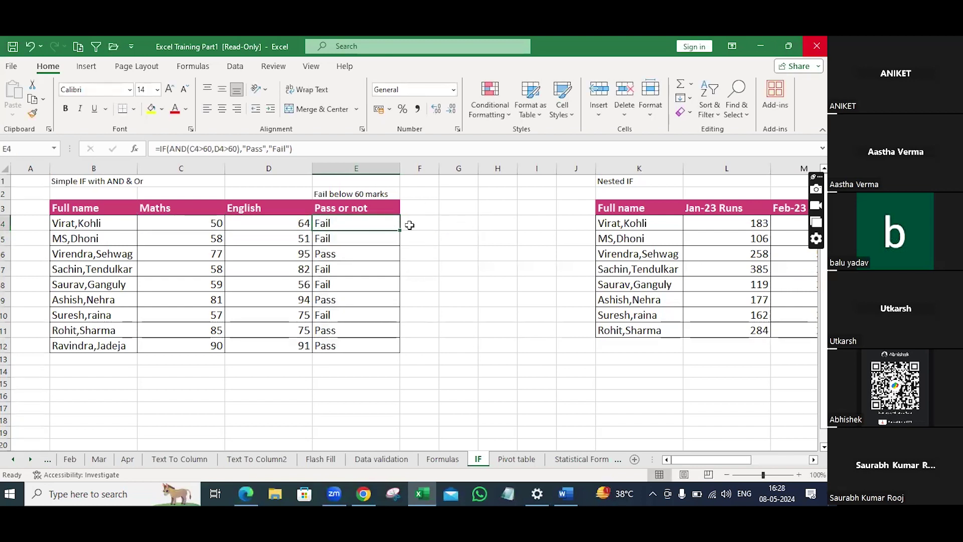
pyautogui.doubleClick(400, 229)
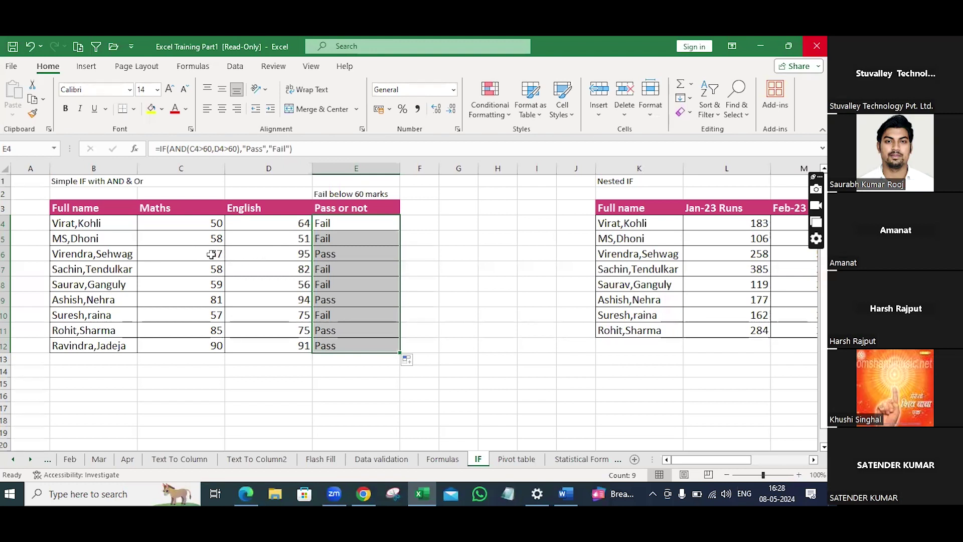
# Try to copy the AND(C4>60,D4>60) condition out of E4's formula into the empty cell H7.
pyautogui.doubleClick(340, 222)
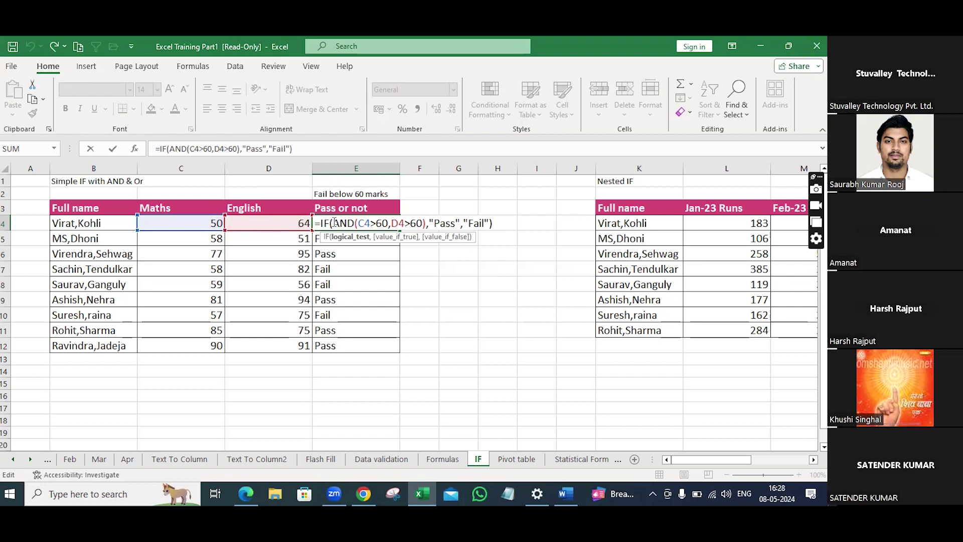
pyautogui.moveTo(335, 222); pyautogui.dragTo(426, 226)
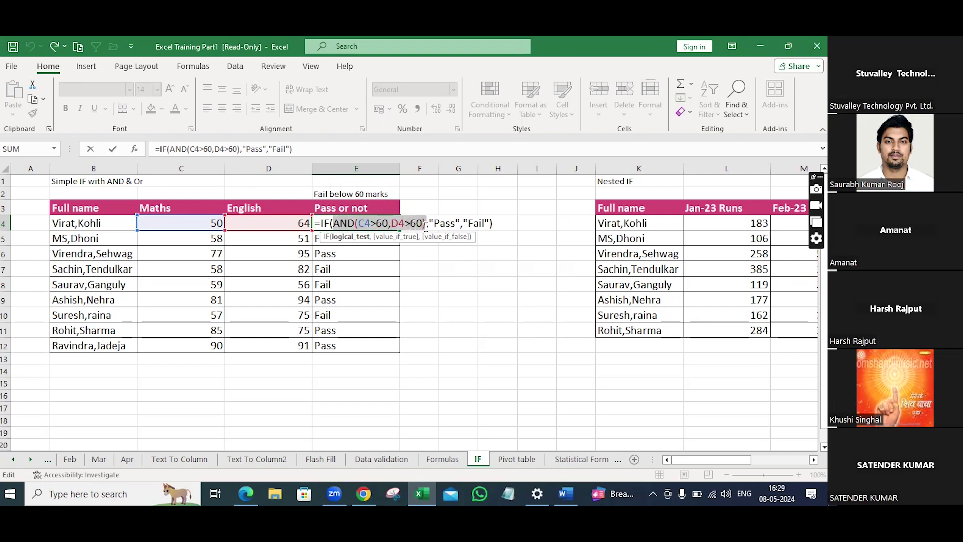
pyautogui.hotkey('ctrl', 'c')
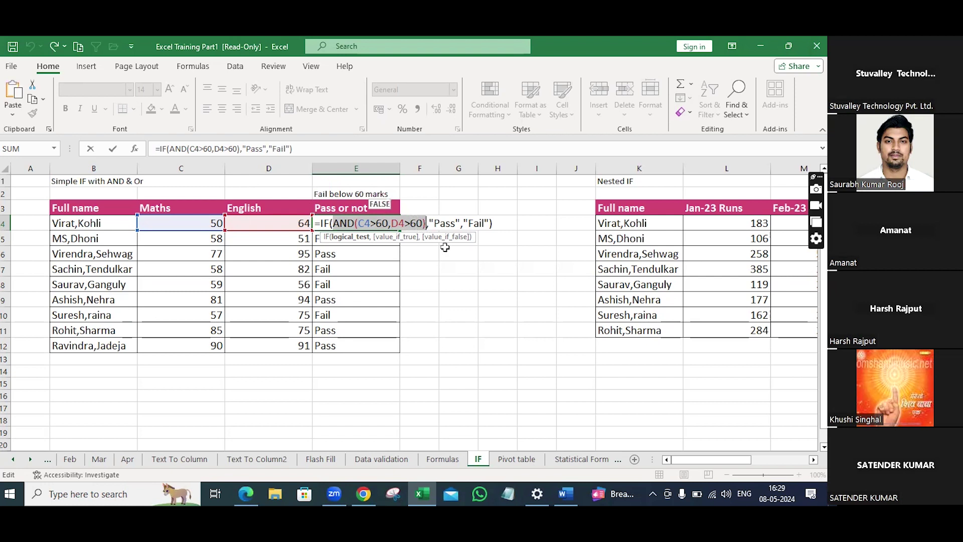
pyautogui.click(501, 269)
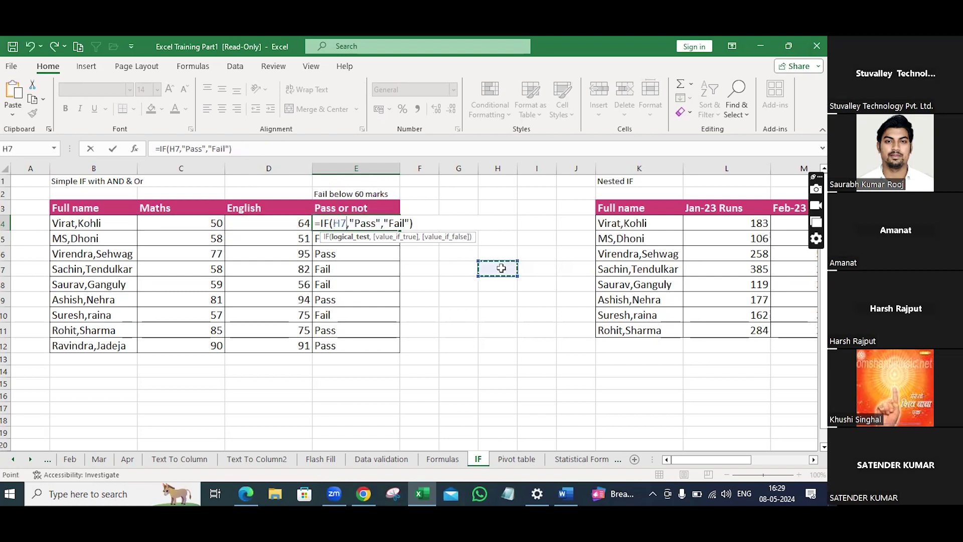
pyautogui.hotkey('ctrl', 'v')
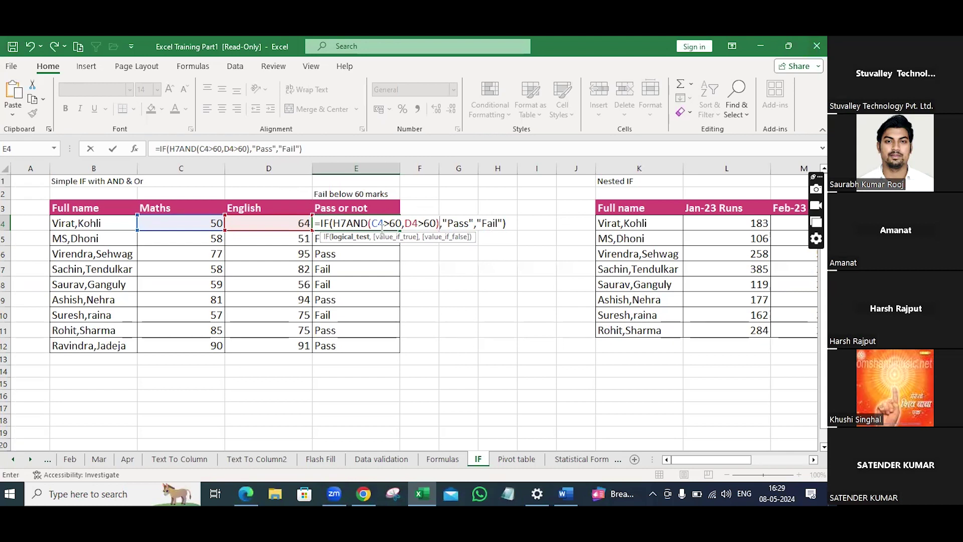
# Remove the stray cell references from E4's formula and enter it as =IF(AND(C4>60,D4>60),"Pass","Fail").
pyautogui.click(346, 223)
pyautogui.press('BackSpace')
pyautogui.press('BackSpace')
pyautogui.click(457, 297)
pyautogui.write('=')
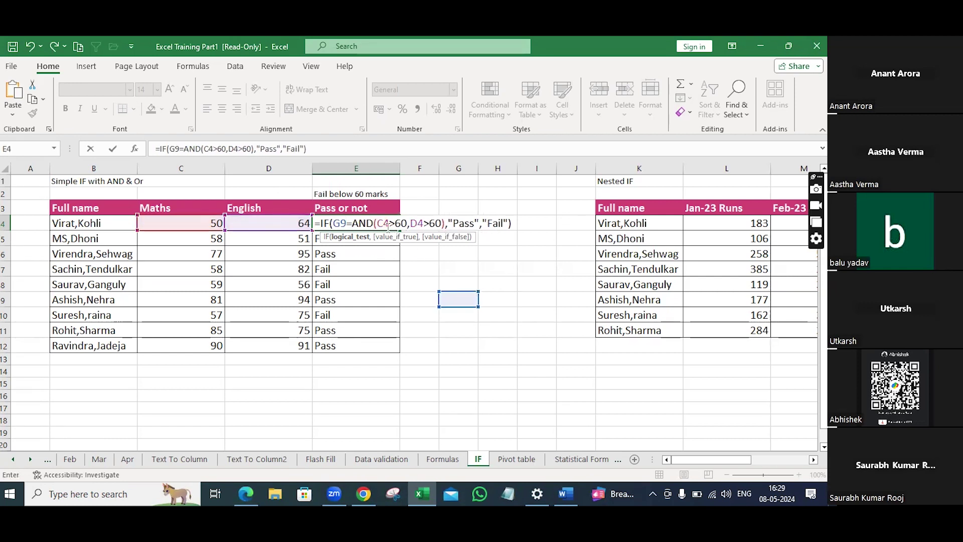
pyautogui.press('BackSpace')
pyautogui.press('BackSpace')
pyautogui.press('BackSpace')
pyautogui.press('Return')
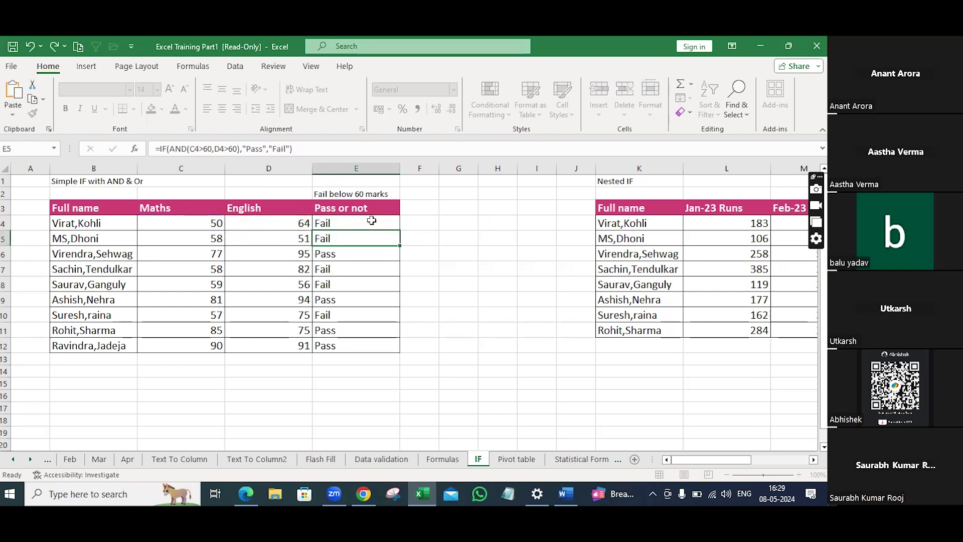
# Enter the standalone formula =AND(C4>60,D4>60) in cell G6 and select the cell to check it.
pyautogui.click(451, 252)
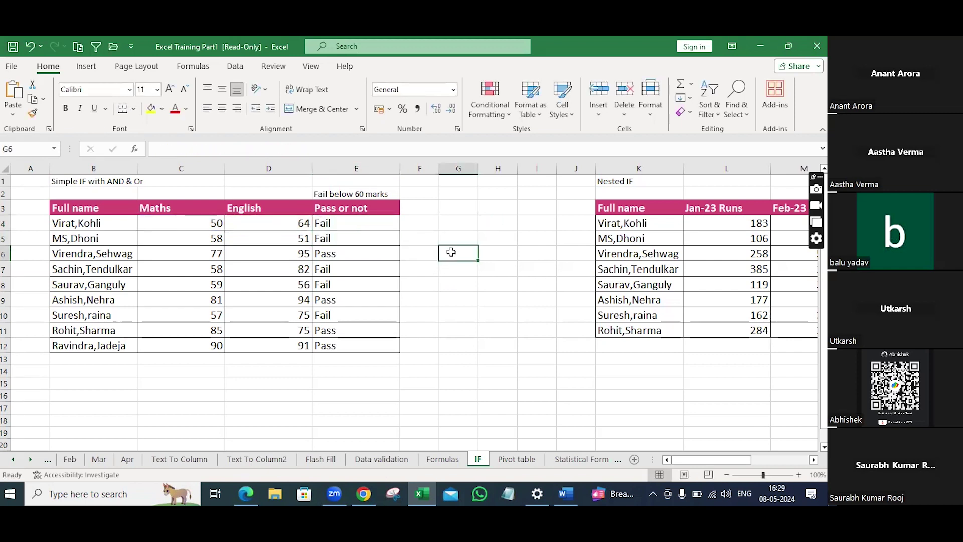
pyautogui.write('=and(')
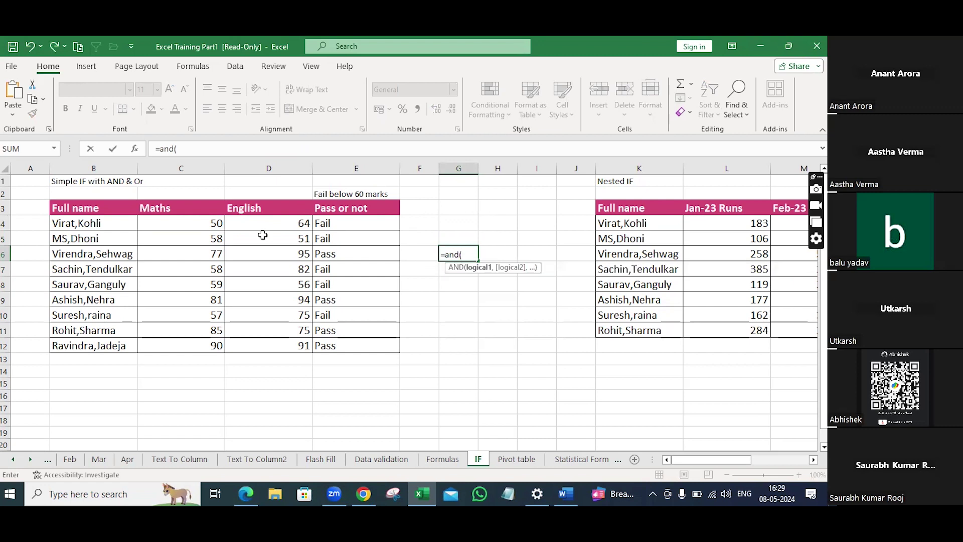
pyautogui.click(211, 225)
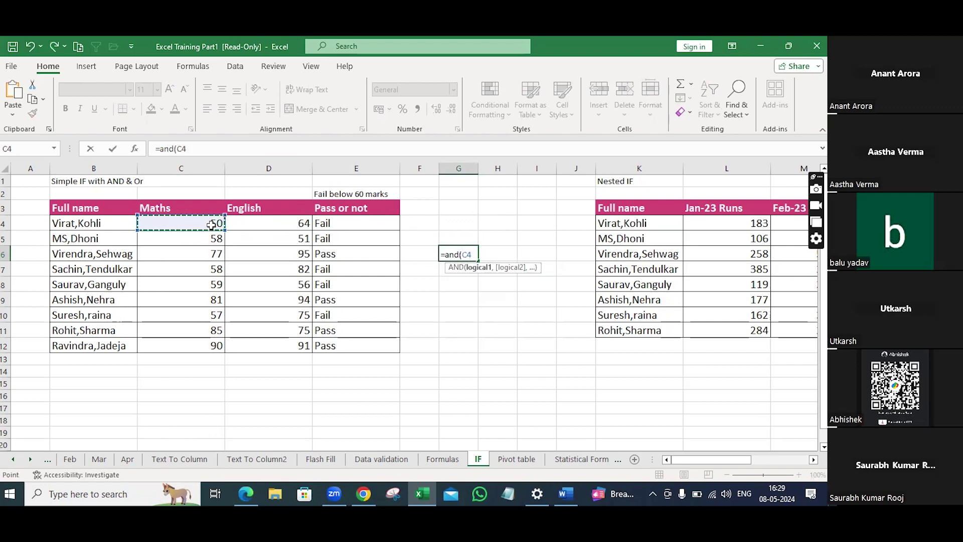
pyautogui.write('>60,')
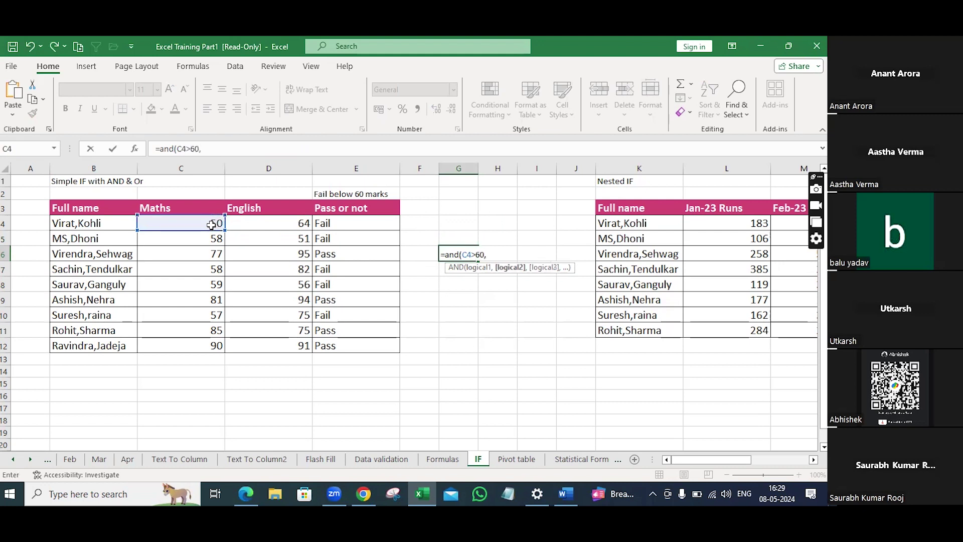
pyautogui.click(296, 224)
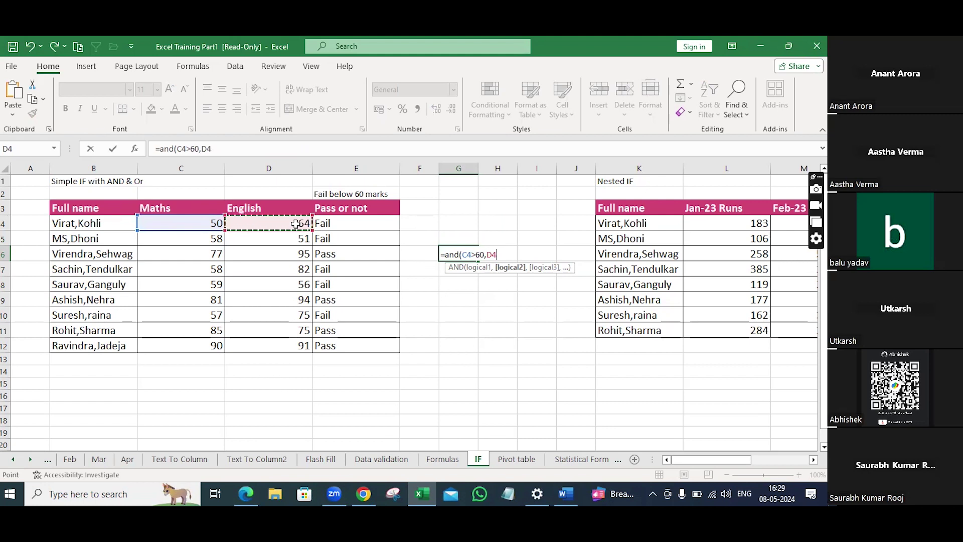
pyautogui.write('>60)')
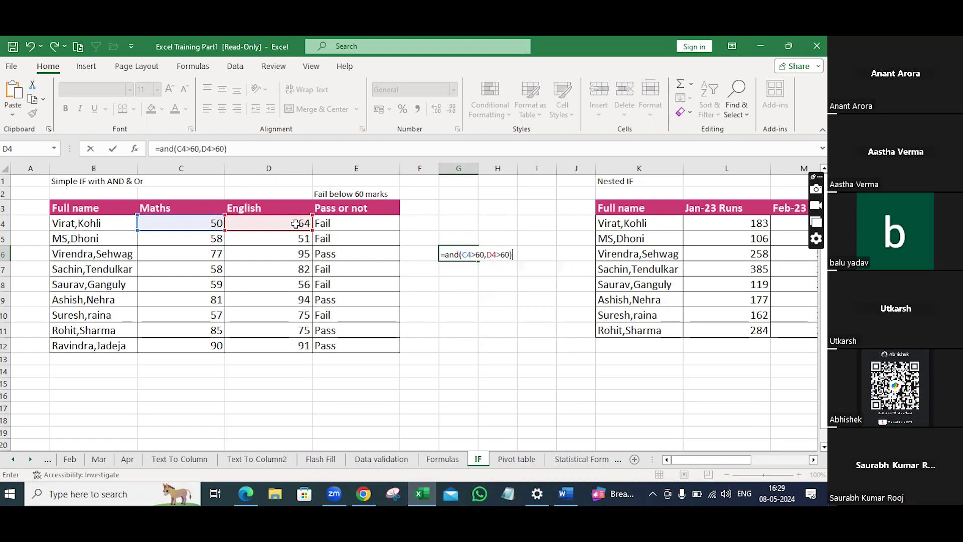
pyautogui.press('Return')
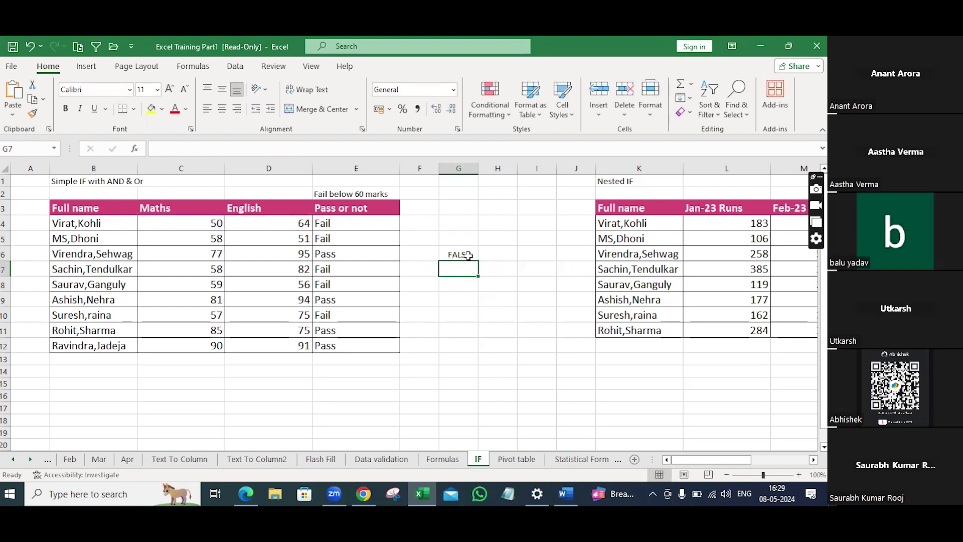
pyautogui.click(468, 256)
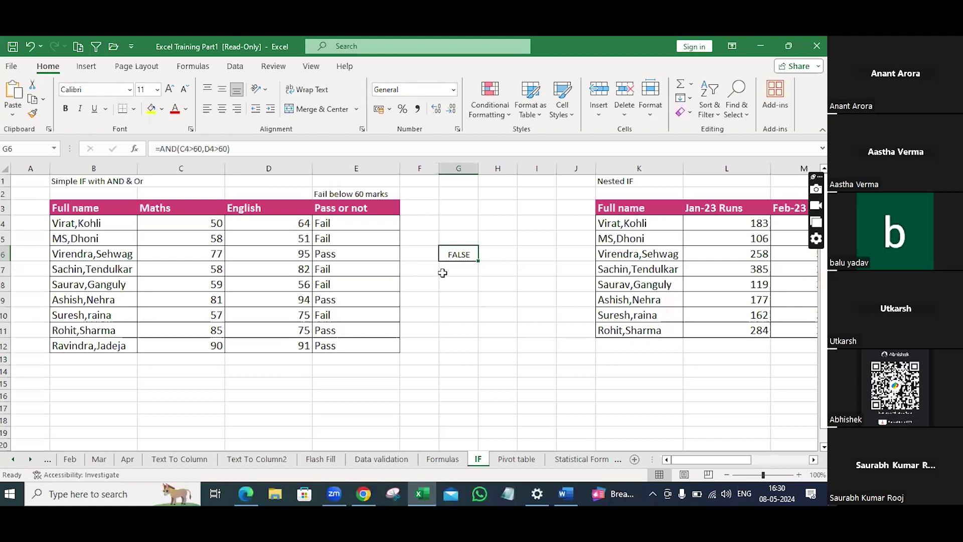
# Replace AND with OR in E4's formula and fill it down the Pass or not column to E12.
pyautogui.click(339, 223)
pyautogui.doubleClick(340, 223)
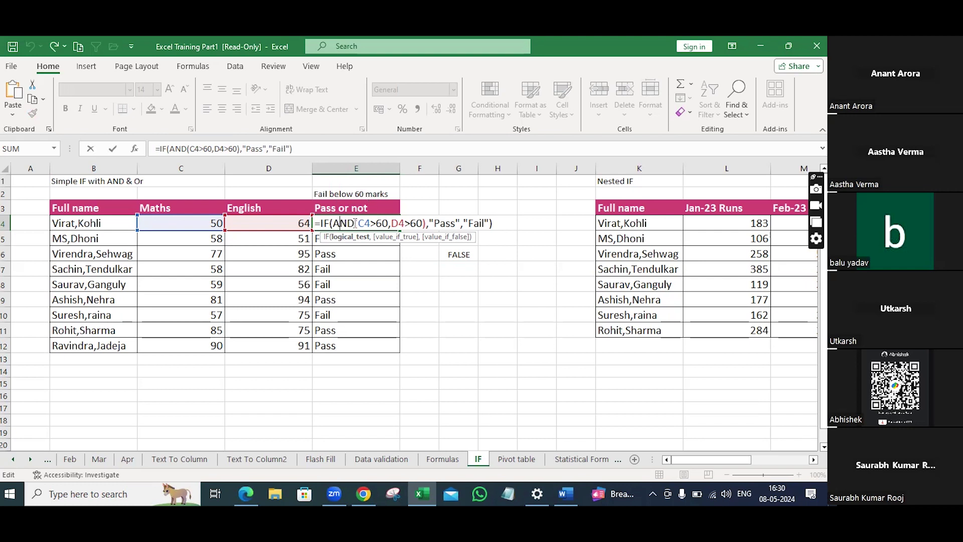
pyautogui.press('BackSpace')
pyautogui.press('BackSpace')
pyautogui.press('BackSpace')
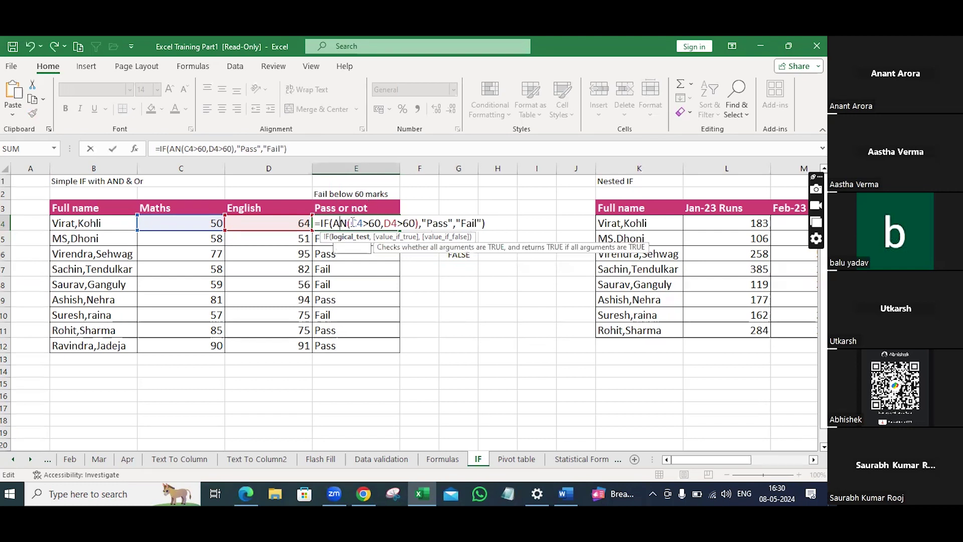
pyautogui.write('or')
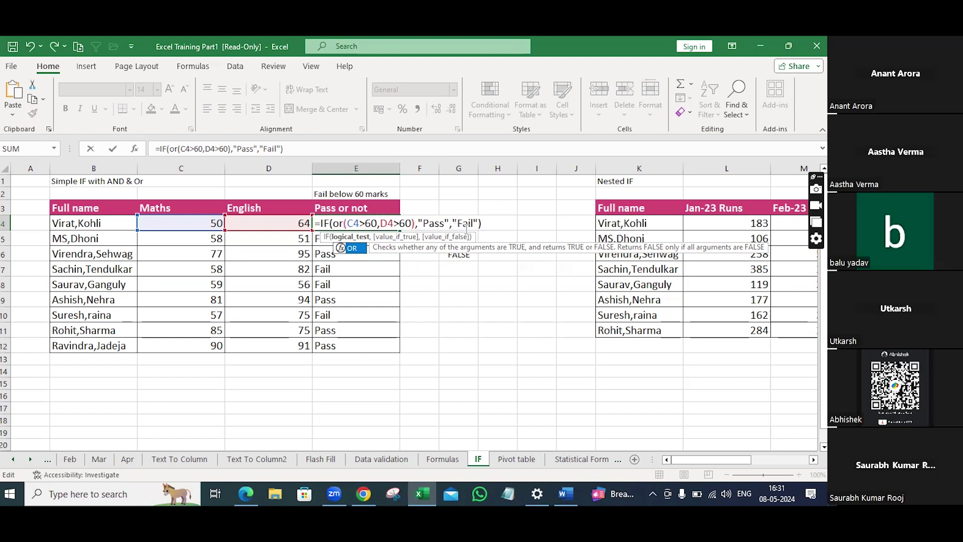
pyautogui.press('Return')
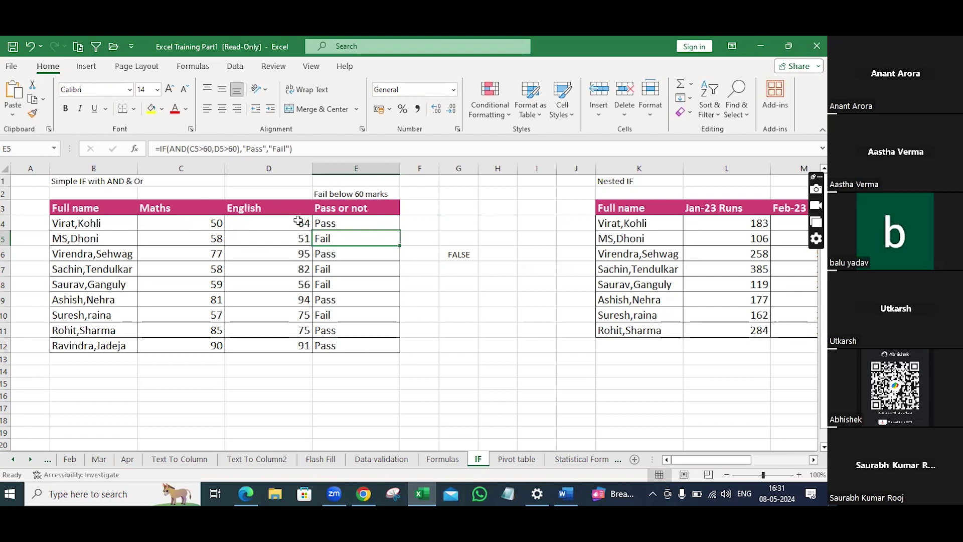
pyautogui.click(331, 223)
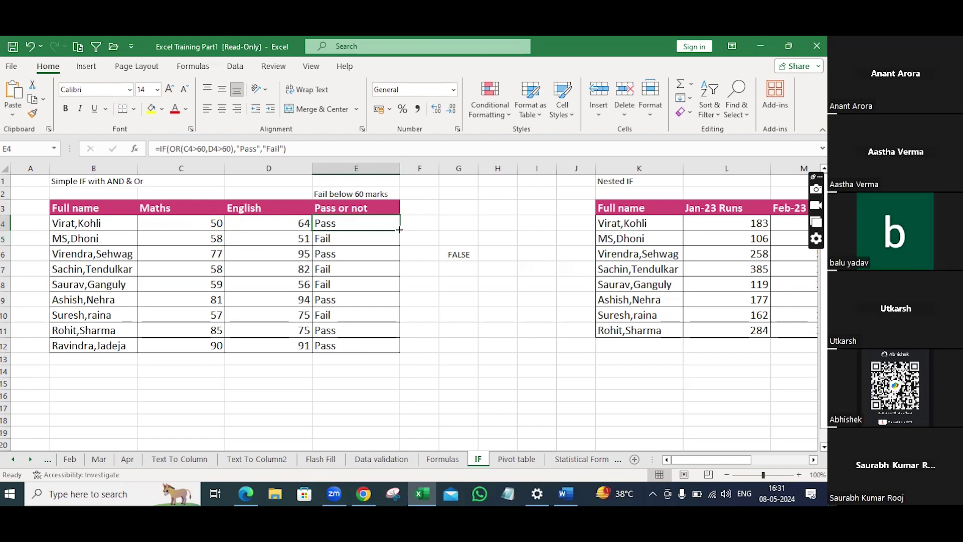
pyautogui.doubleClick(402, 230)
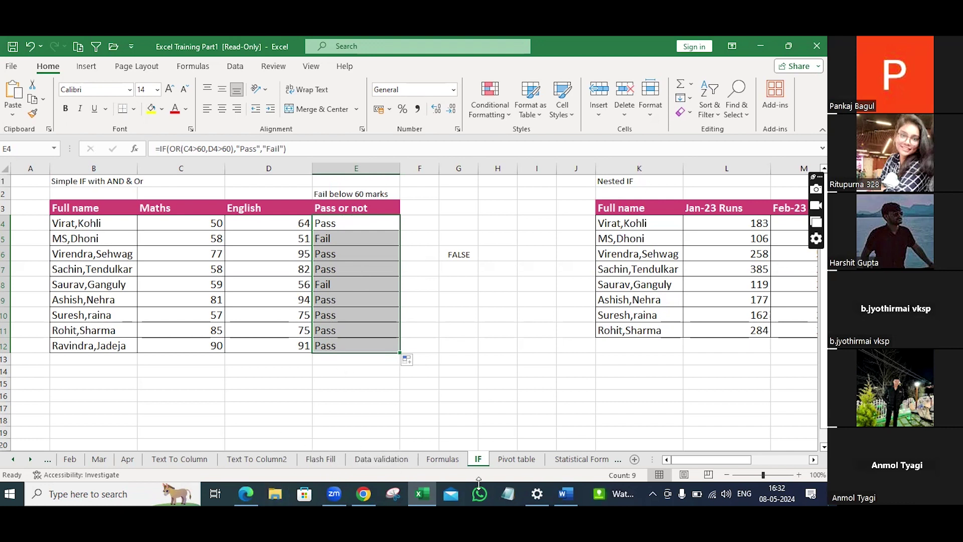
# Change the Maths condition in E4's OR formula to C4>=50, enter it and reopen the formula to review it.
pyautogui.moveTo(362, 493)
pyautogui.doubleClick(351, 225)
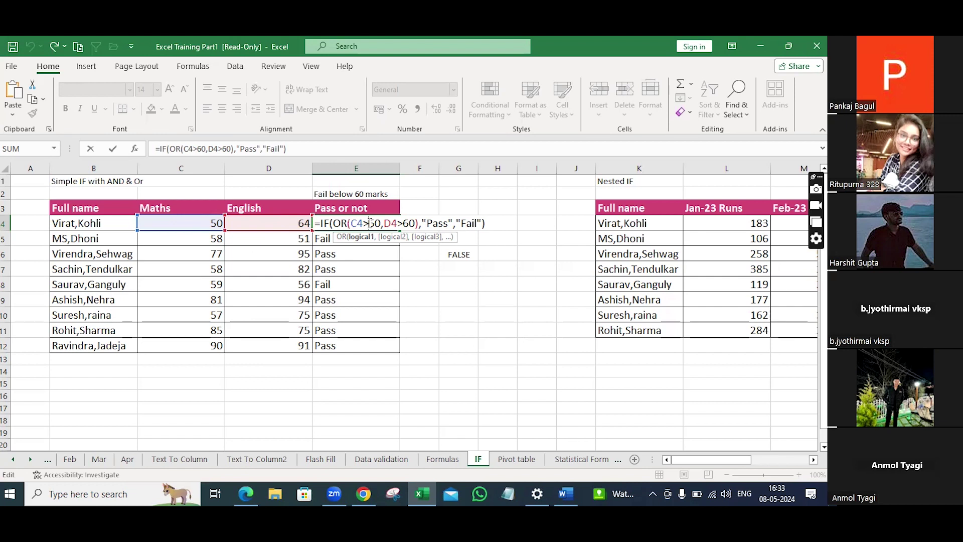
pyautogui.click(370, 223)
pyautogui.write('=')
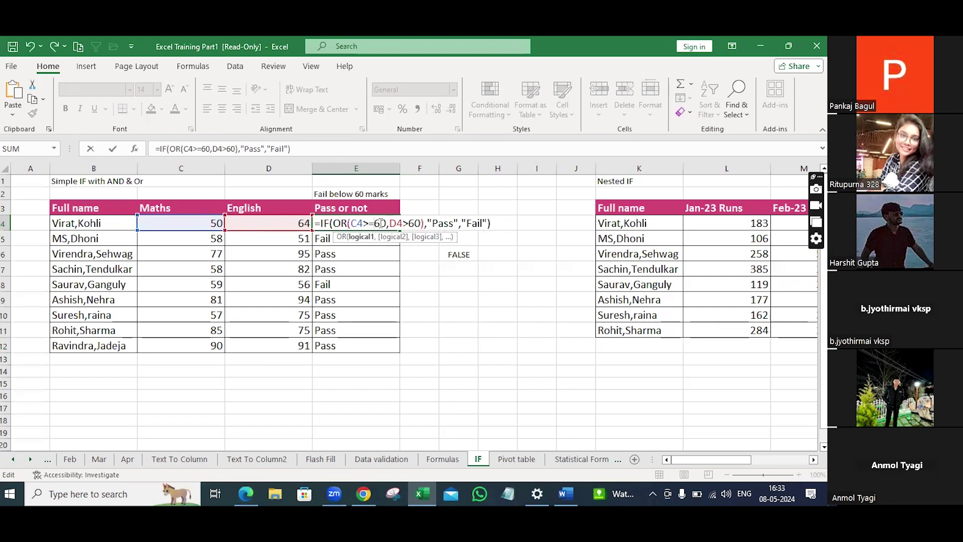
pyautogui.press('BackSpace')
pyautogui.write('50')
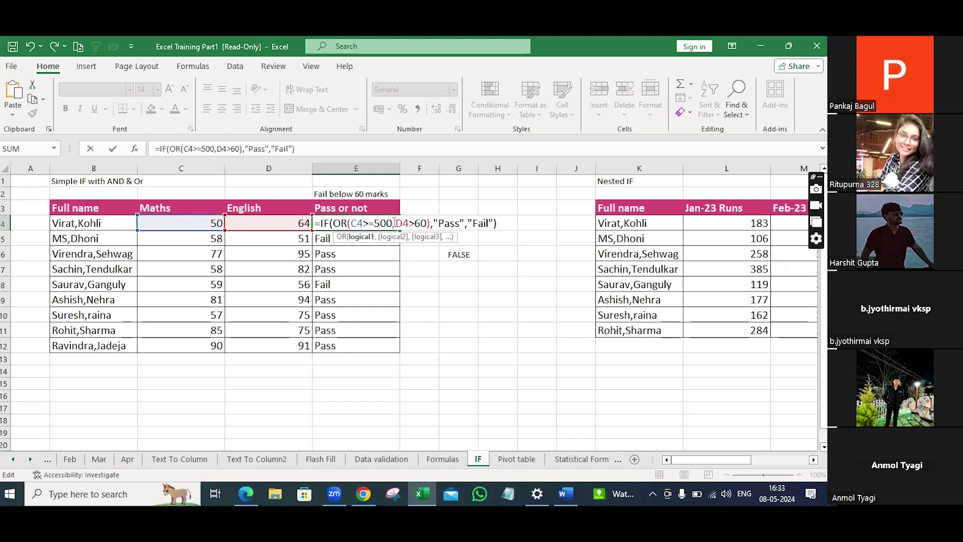
pyautogui.press('Delete')
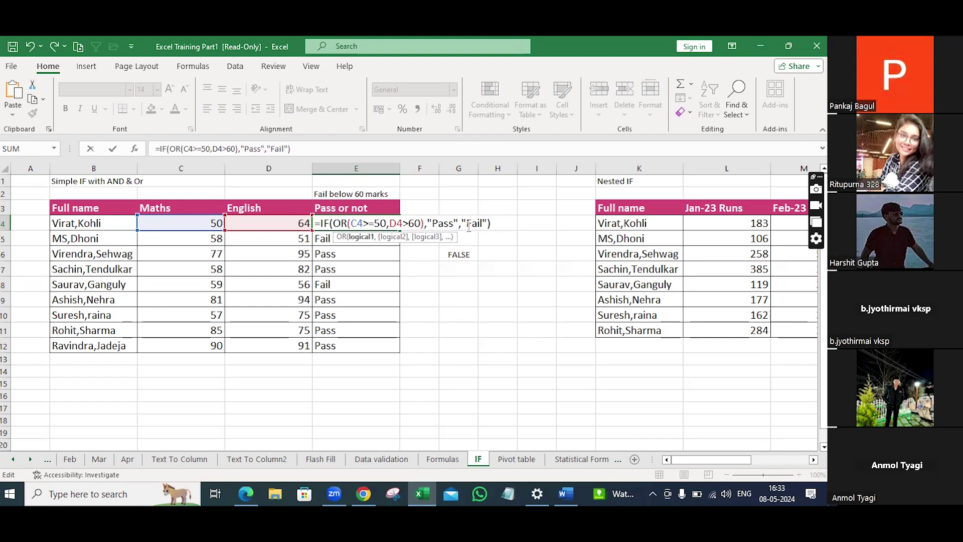
pyautogui.click(497, 222)
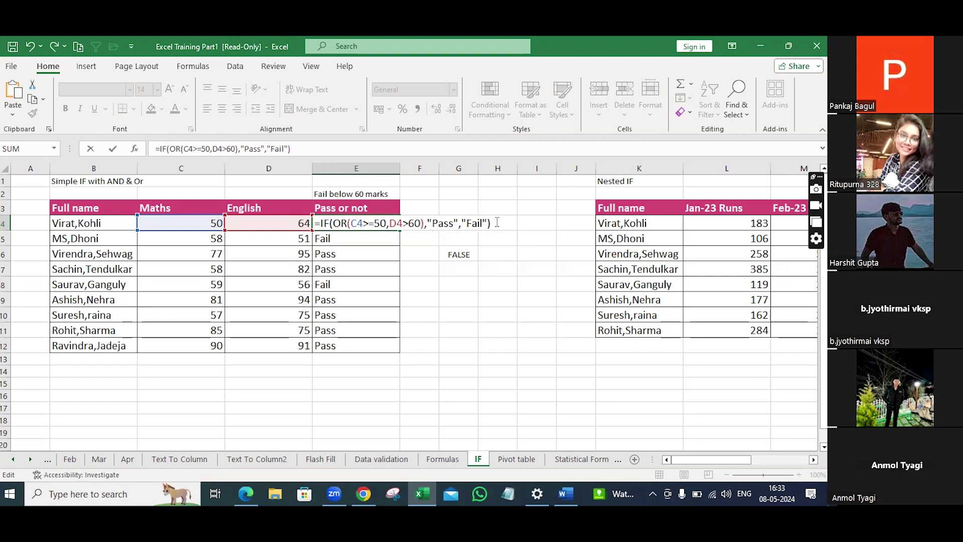
pyautogui.press('Return')
pyautogui.click(354, 223)
pyautogui.doubleClick(354, 223)
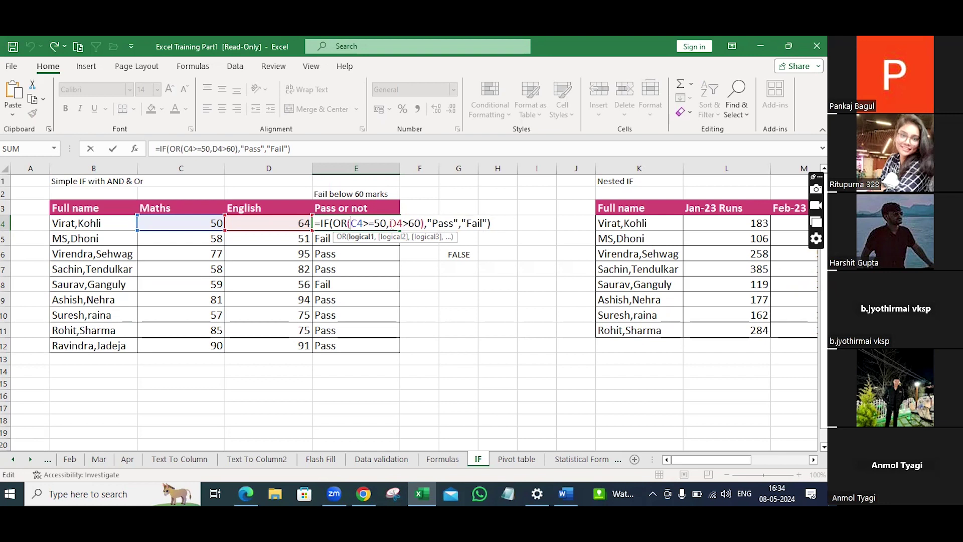
pyautogui.press('Return')
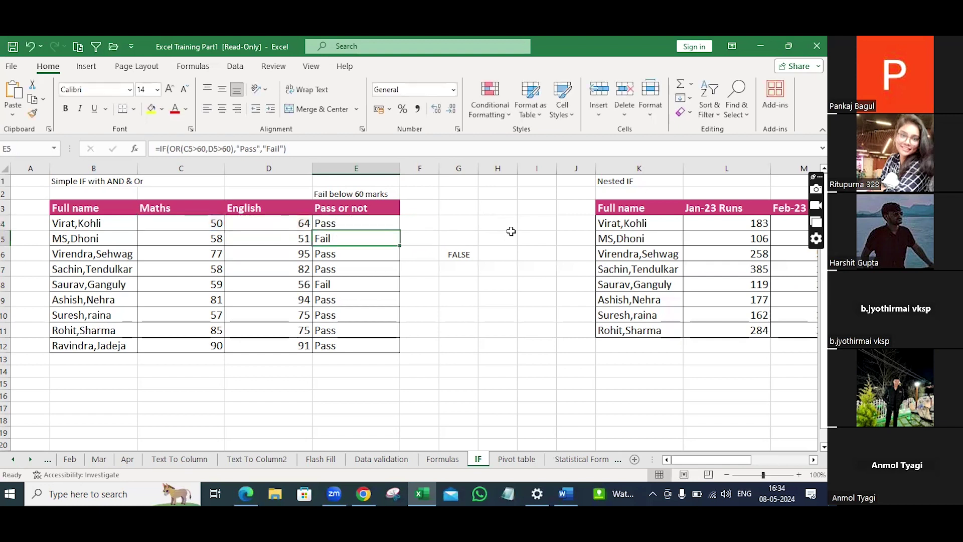
# Examine the Nested IF runs table, the Bonus range table and the Color table on the IF sheet.
pyautogui.click(756, 460)
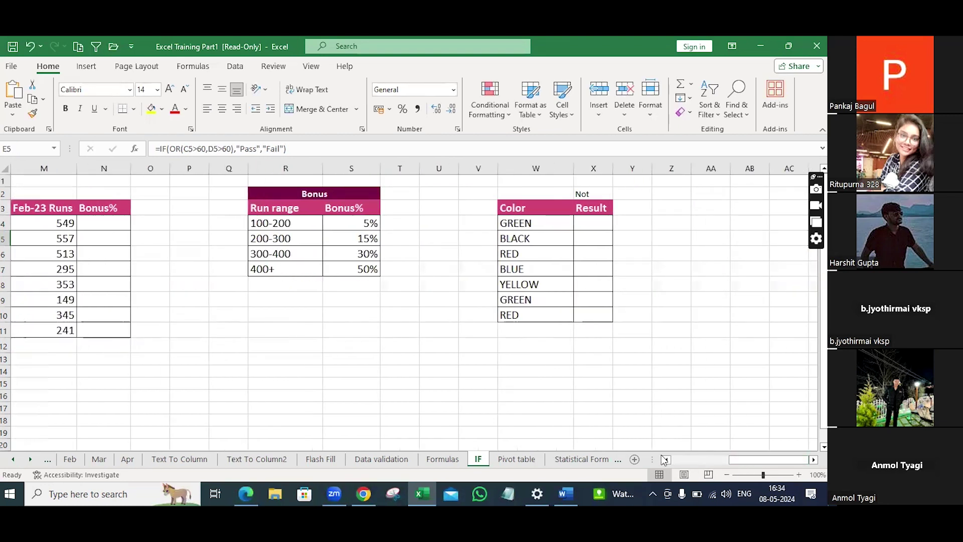
pyautogui.click(39, 347)
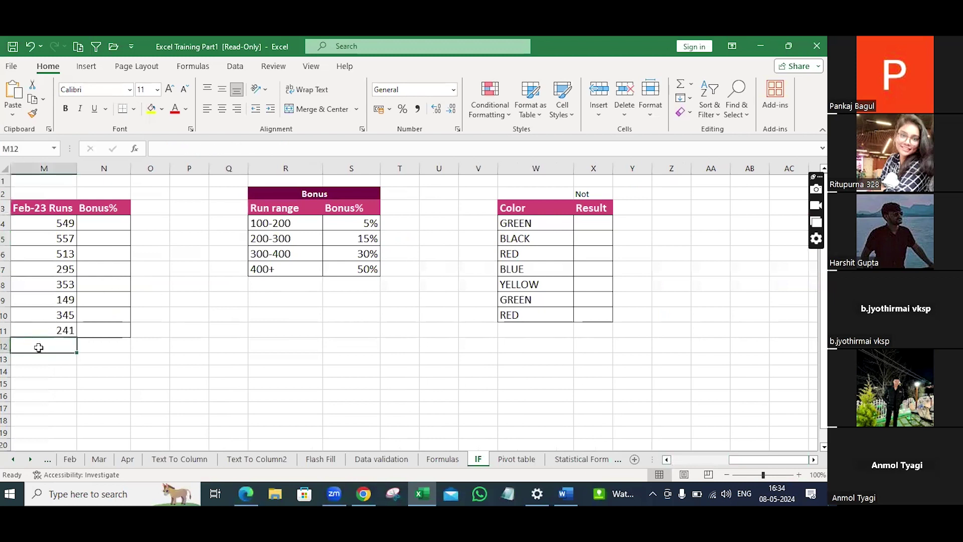
pyautogui.press('Left')
pyautogui.press('Left')
pyautogui.press('Left')
pyautogui.press('Left')
pyautogui.press('Left')
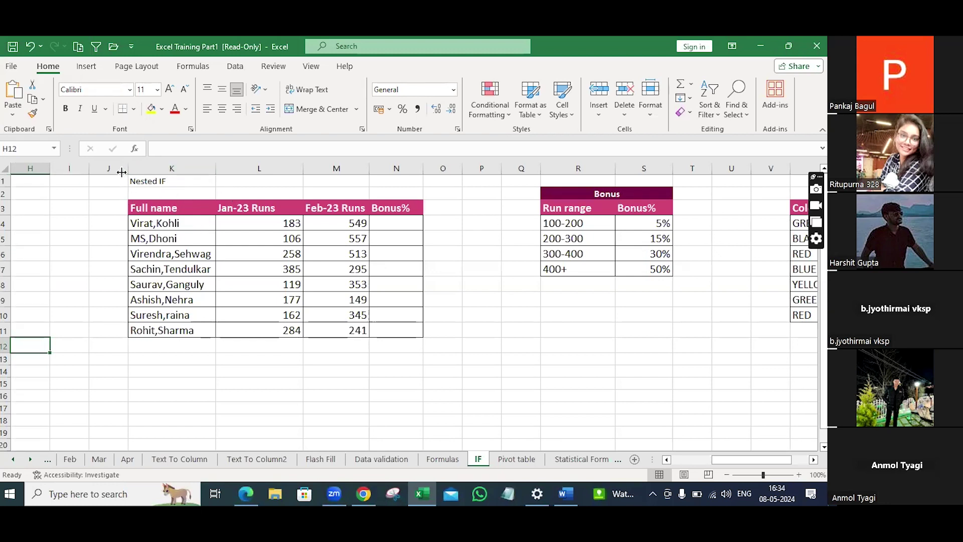
pyautogui.click(676, 460)
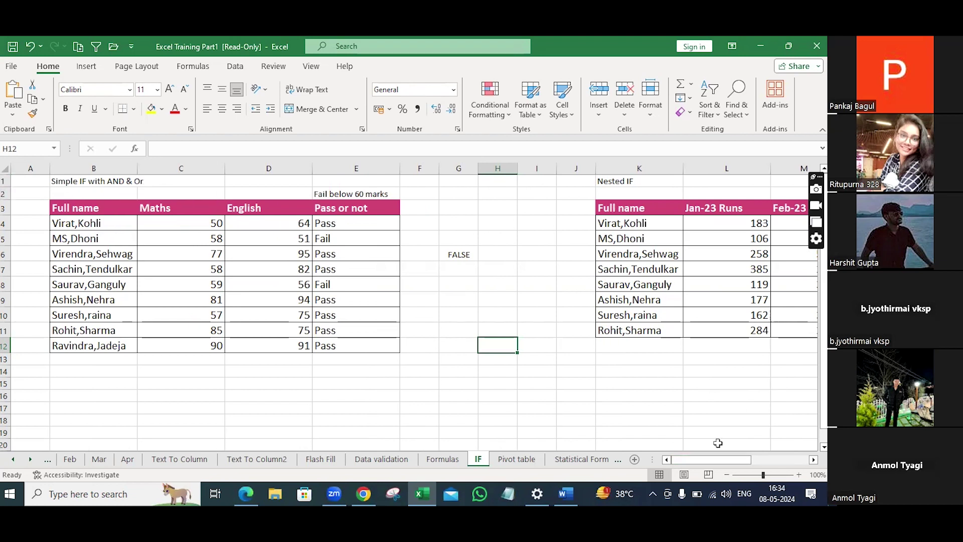
pyautogui.click(797, 362)
pyautogui.press('Right')
pyautogui.press('Right')
pyautogui.press('Right')
pyautogui.press('Right')
pyautogui.press('Right')
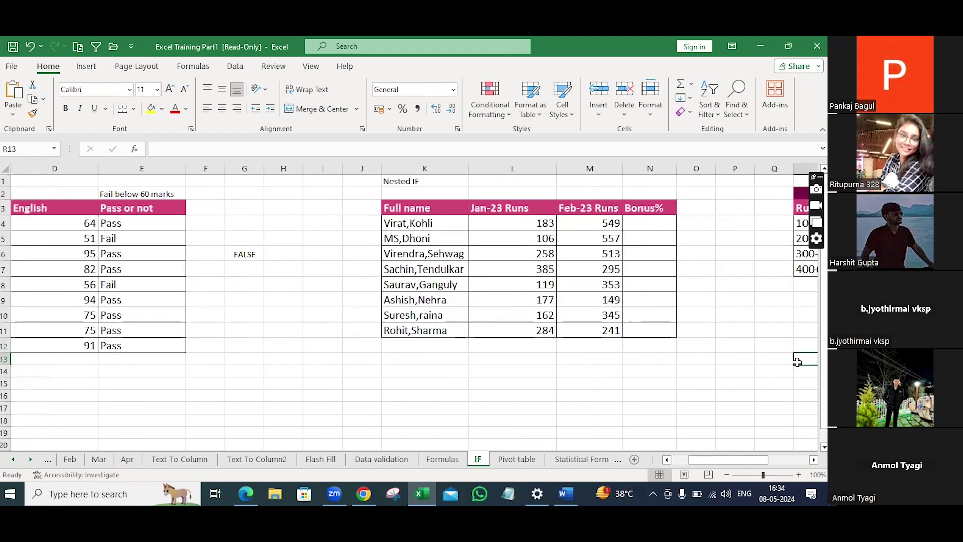
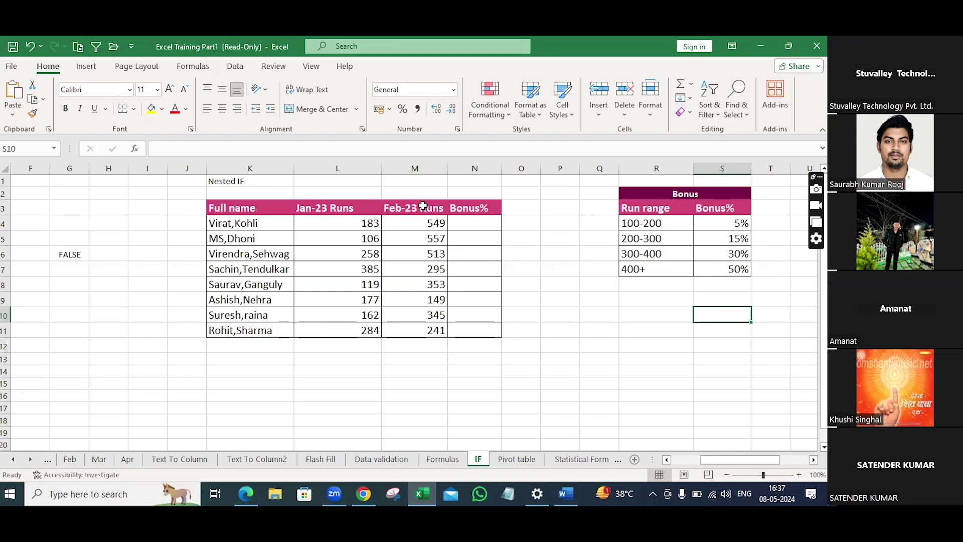
# Hide the Feb-23 Runs column (M) of the Nested IF table.
pyautogui.click(430, 169)
pyautogui.rightClick(429, 169)
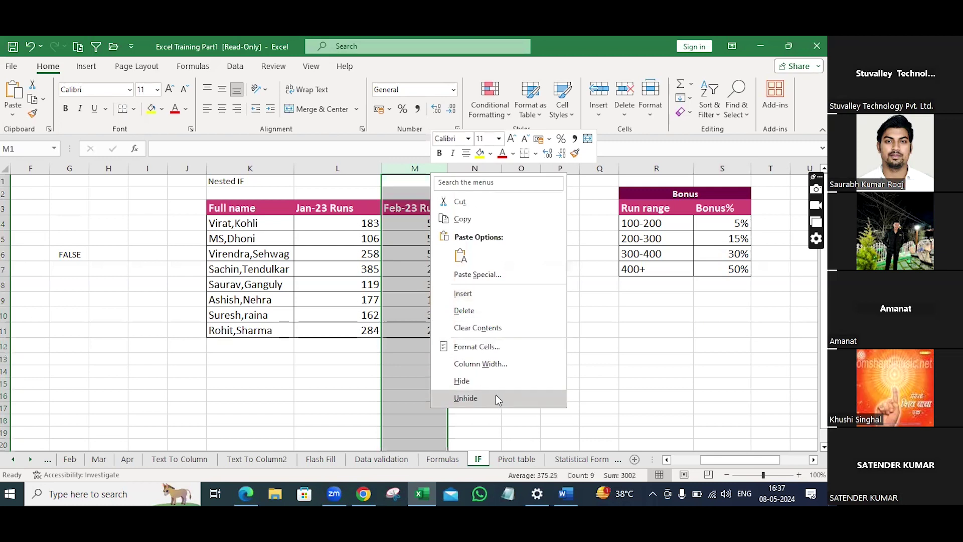
pyautogui.click(461, 381)
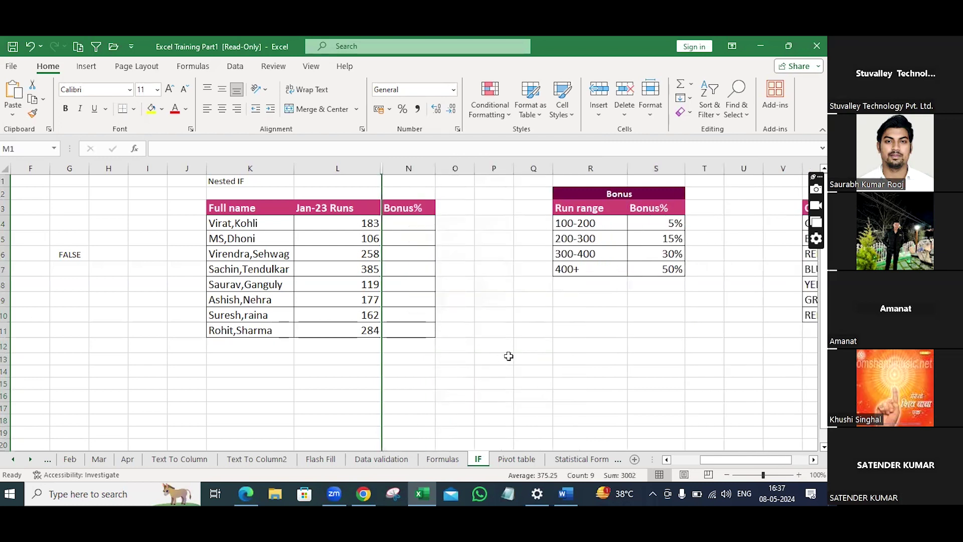
# Start an IF formula in N4 that tests L4>400 and returns the 50% bonus as absolute reference $S$7.
pyautogui.click(392, 220)
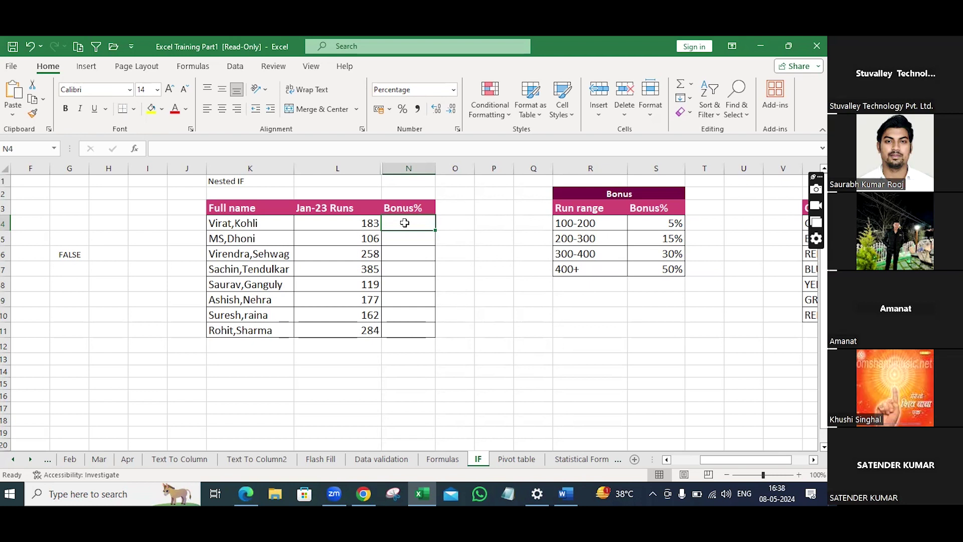
pyautogui.write('=if')
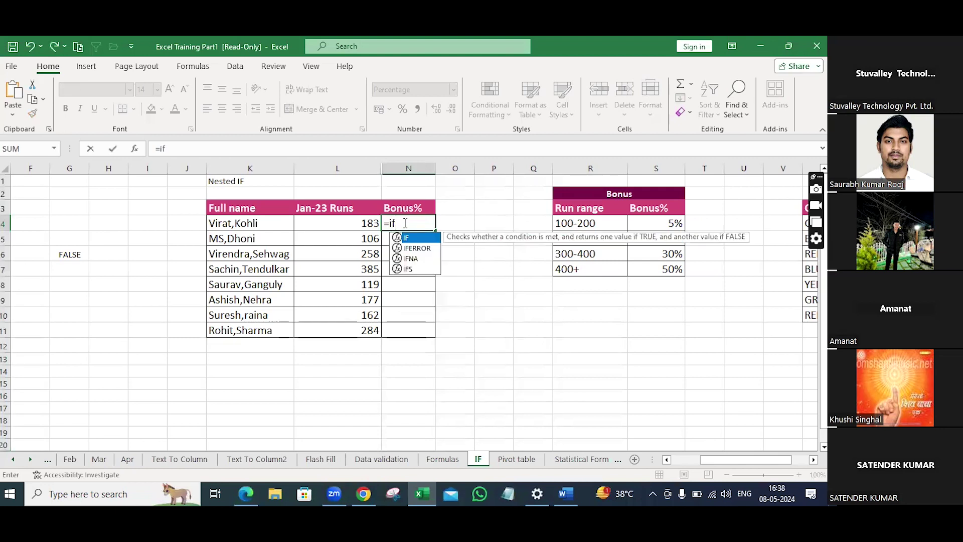
pyautogui.write('(')
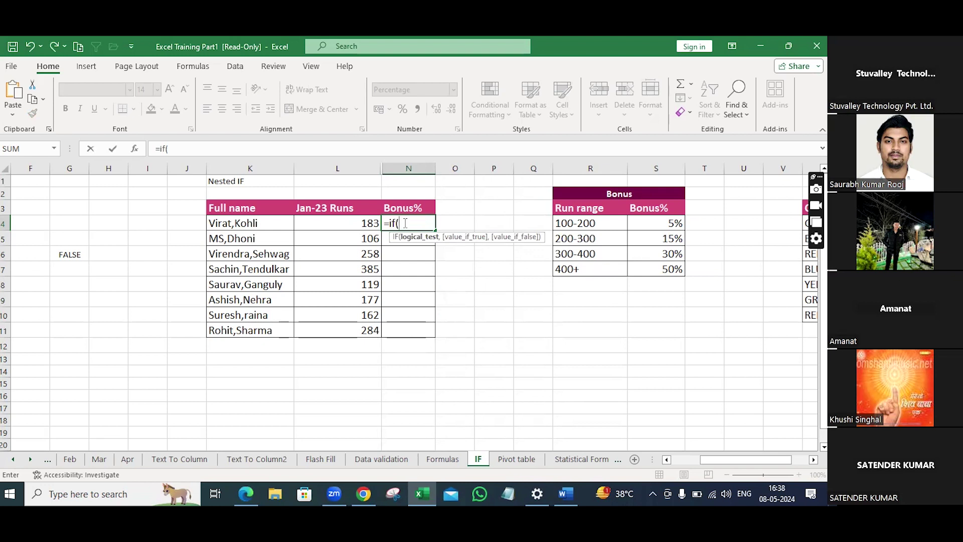
pyautogui.click(336, 225)
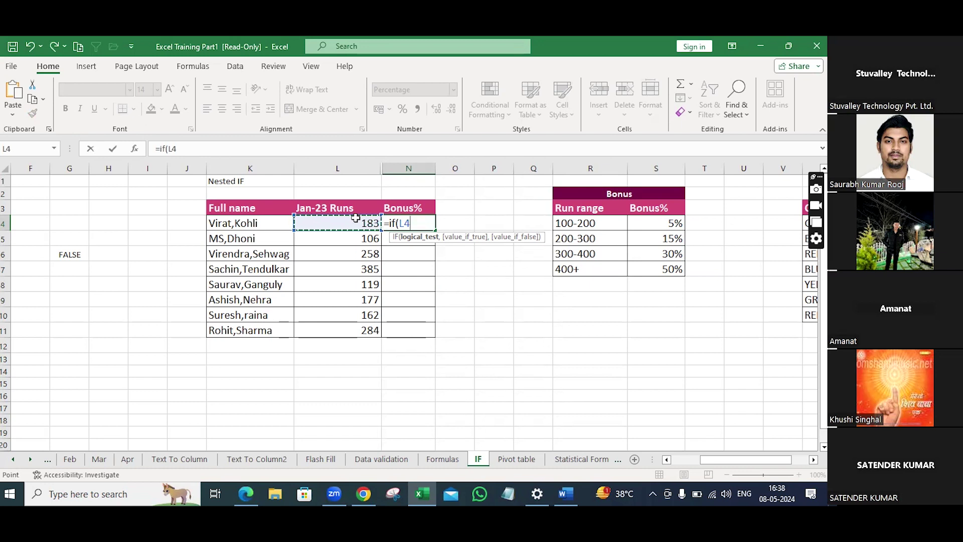
pyautogui.write('>')
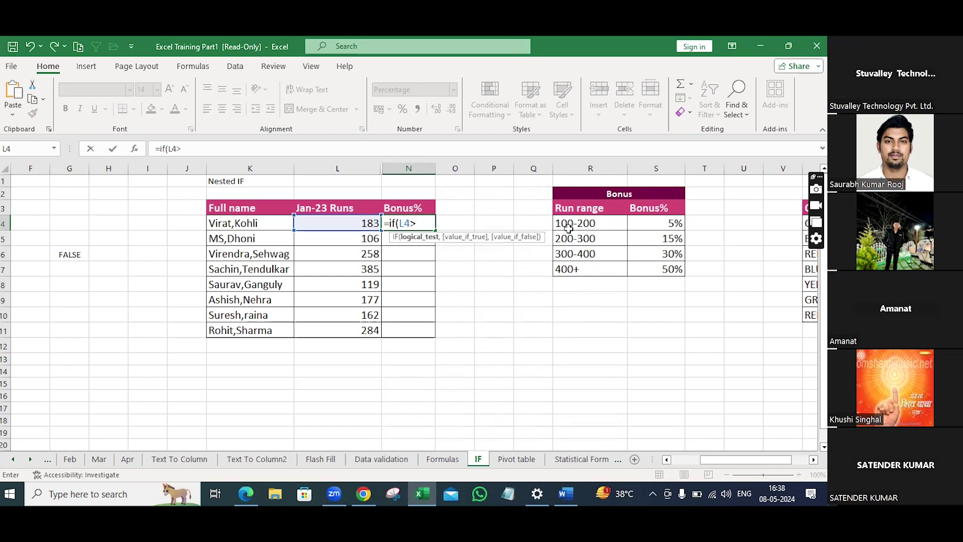
pyautogui.write('400')
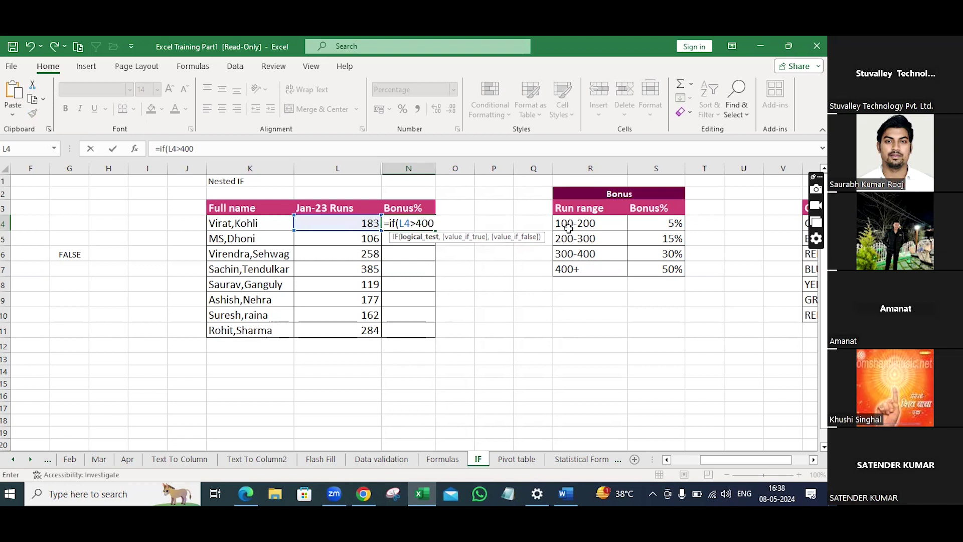
pyautogui.write(',')
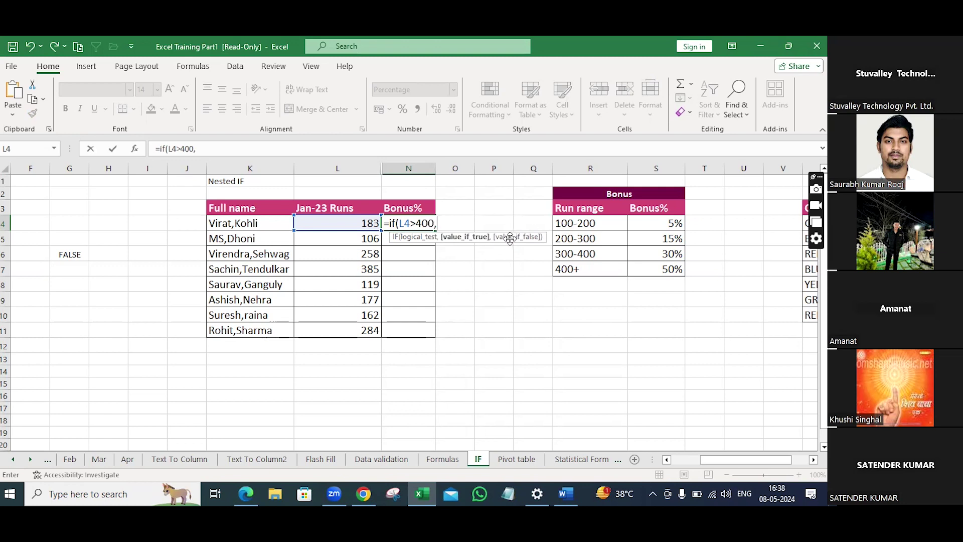
pyautogui.click(663, 271)
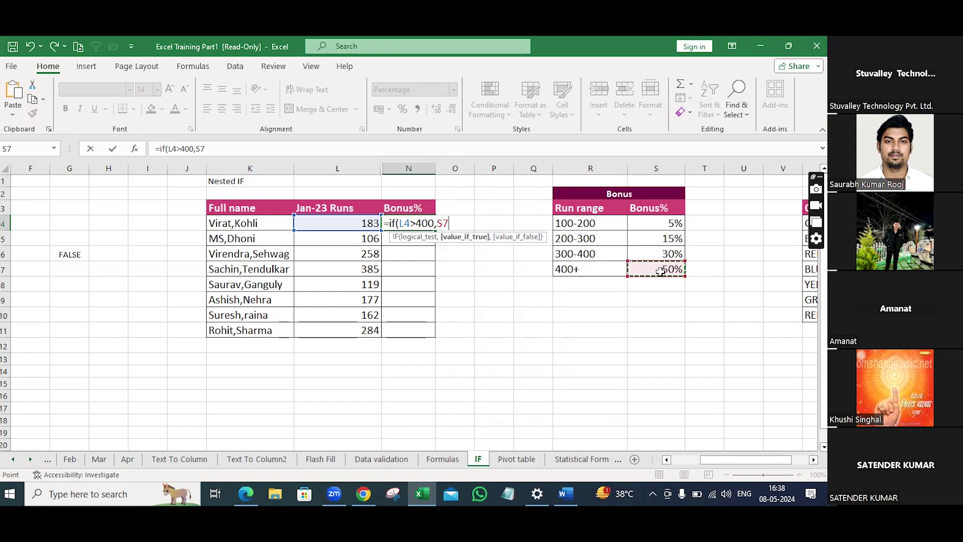
pyautogui.press('F4')
pyautogui.write(',')
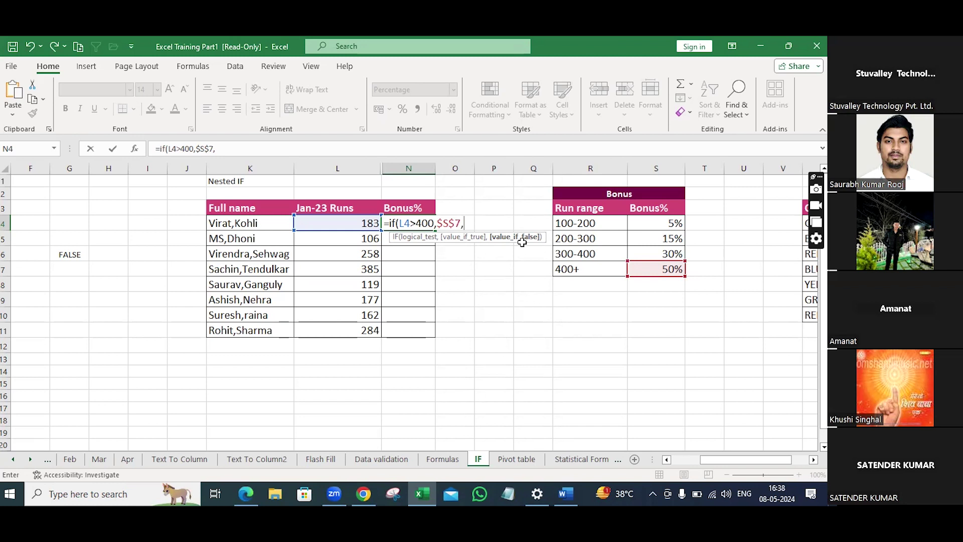
# Nest a second IF as the false value in N4's formula, testing L4>300 and returning $S$6.
pyautogui.write('if')
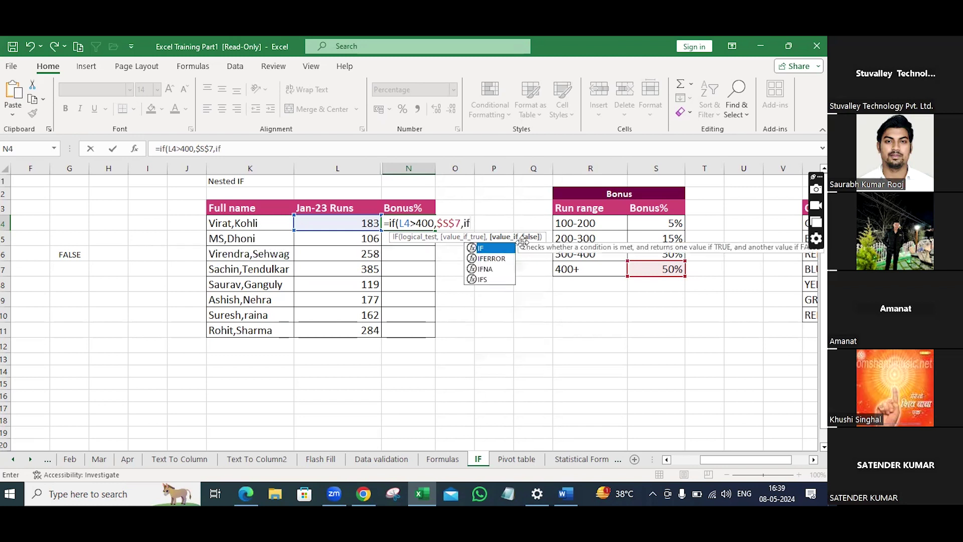
pyautogui.write('(')
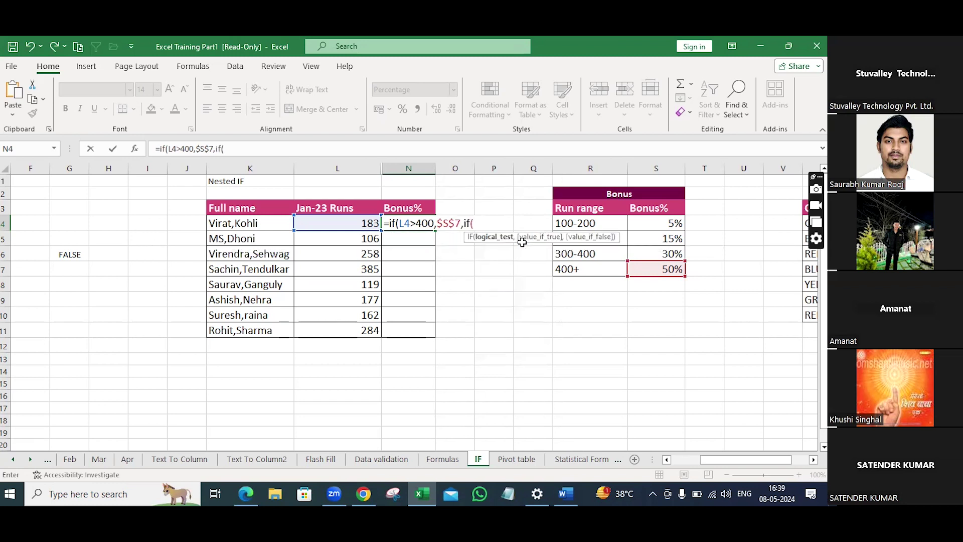
pyautogui.click(362, 222)
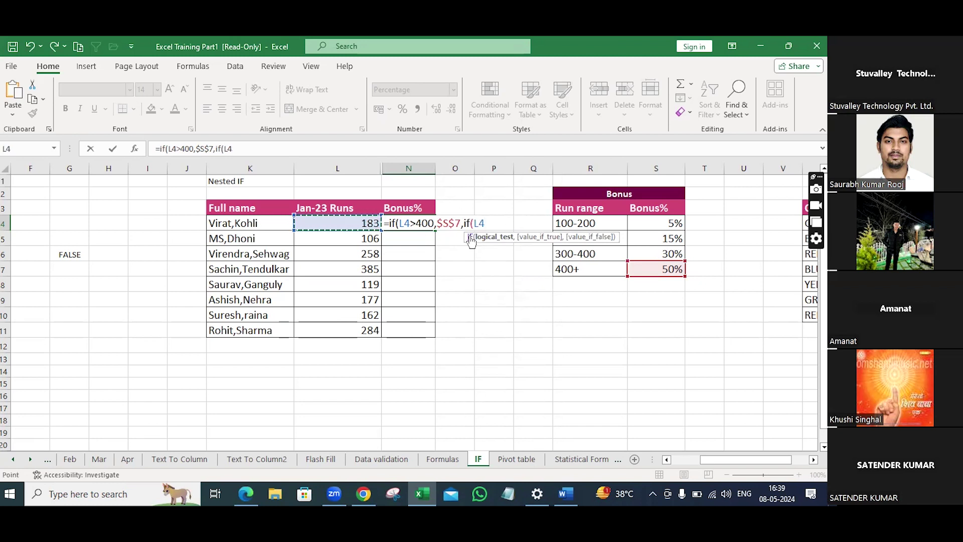
pyautogui.write('>')
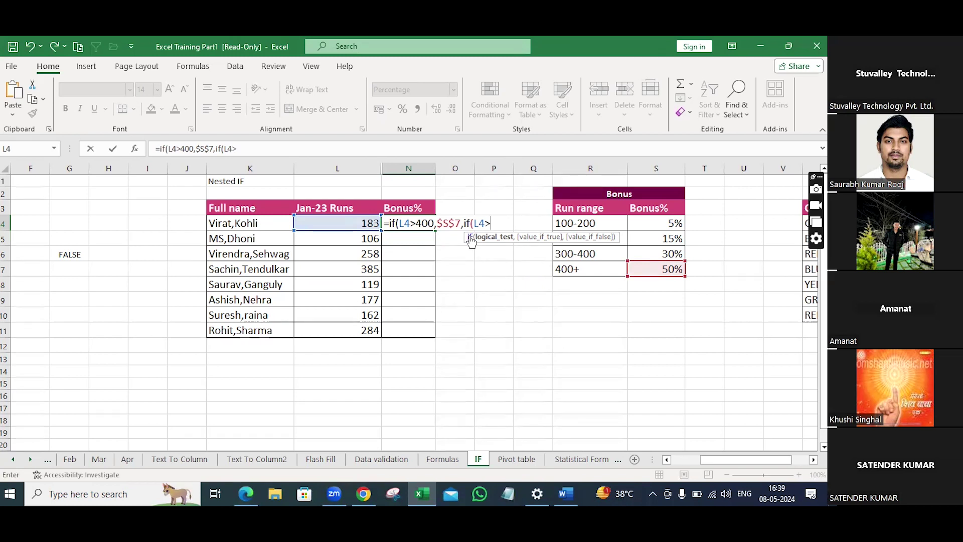
pyautogui.write('300,')
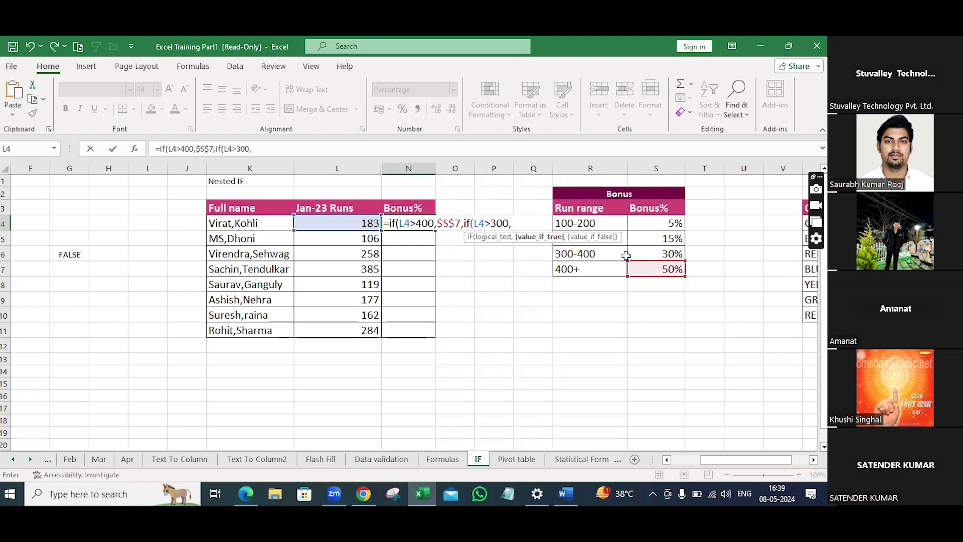
pyautogui.click(644, 255)
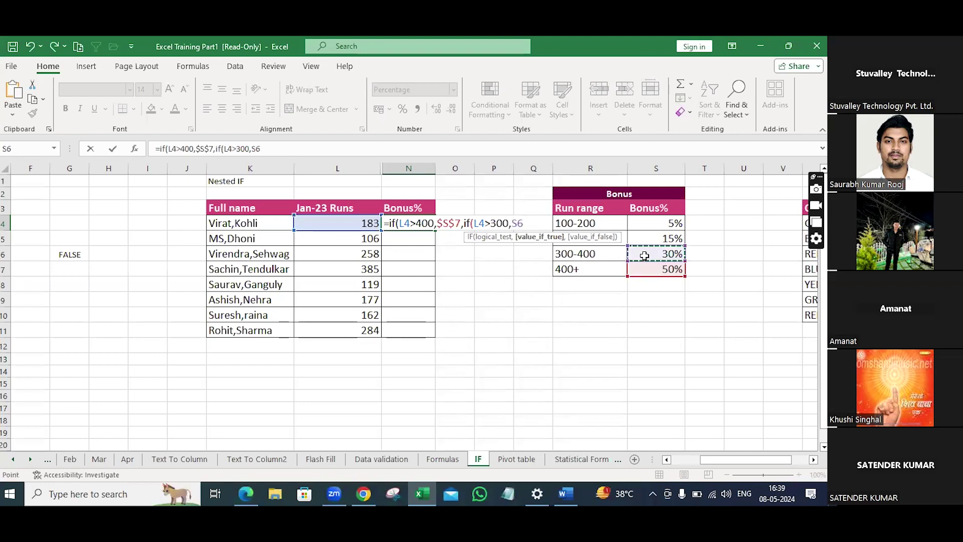
pyautogui.press('F4')
pyautogui.write(',')
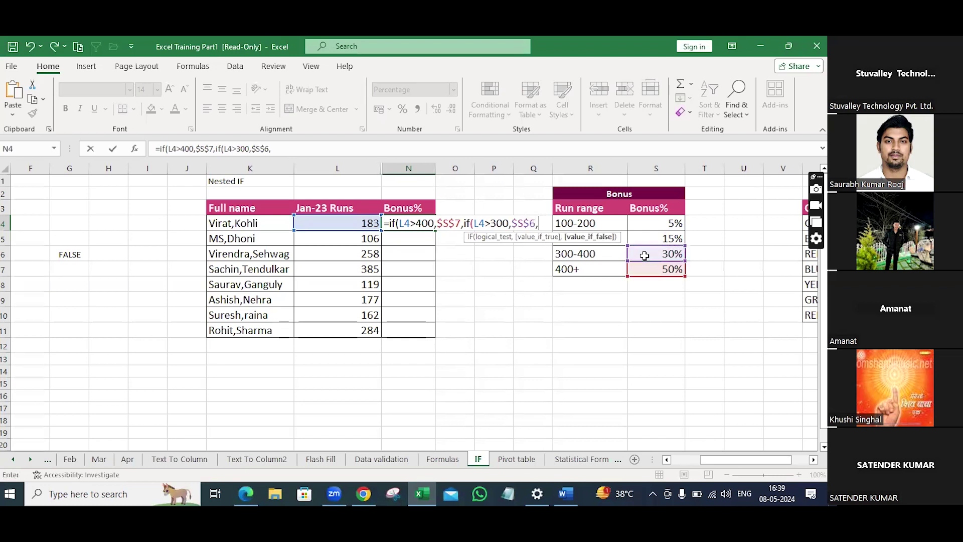
# Nest a third IF in N4's formula, testing L4>200 and returning $S$5.
pyautogui.write('if')
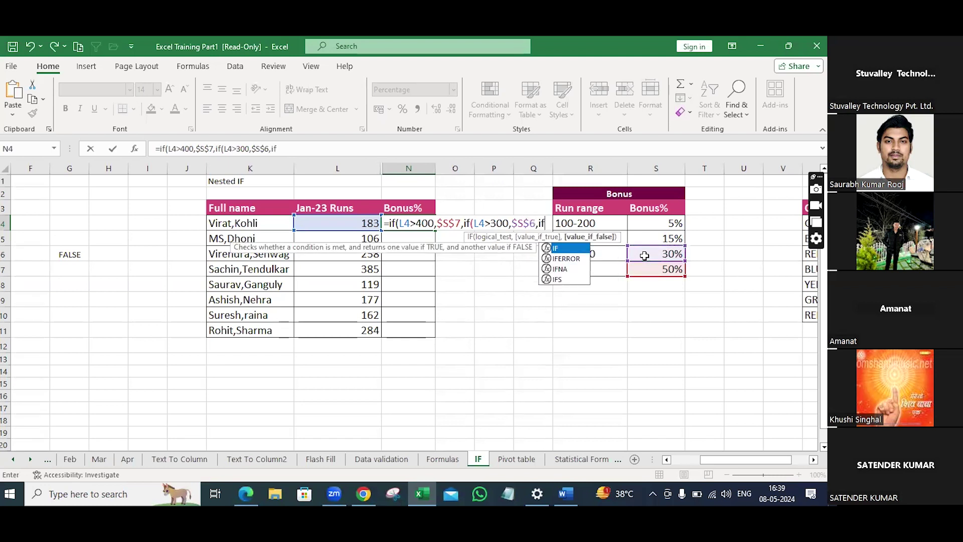
pyautogui.write('(')
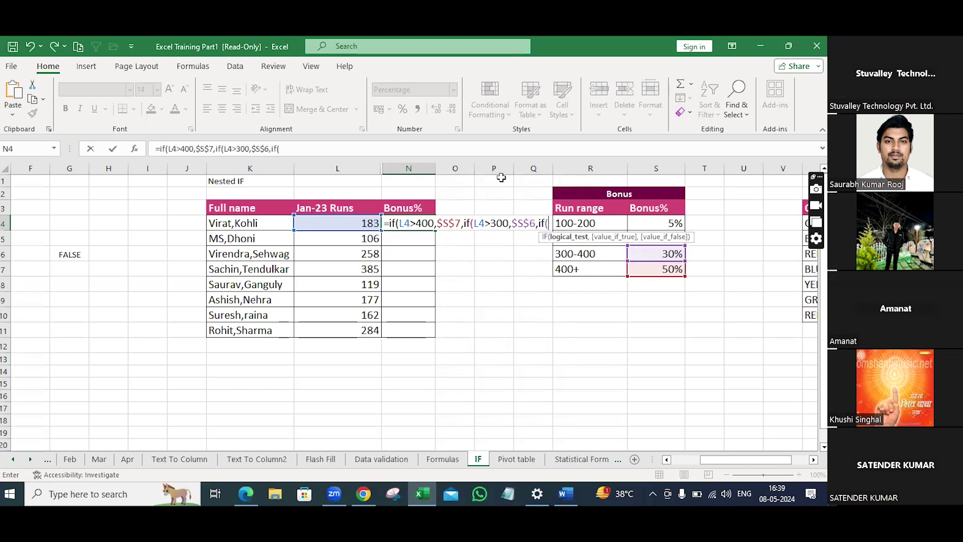
pyautogui.click(321, 222)
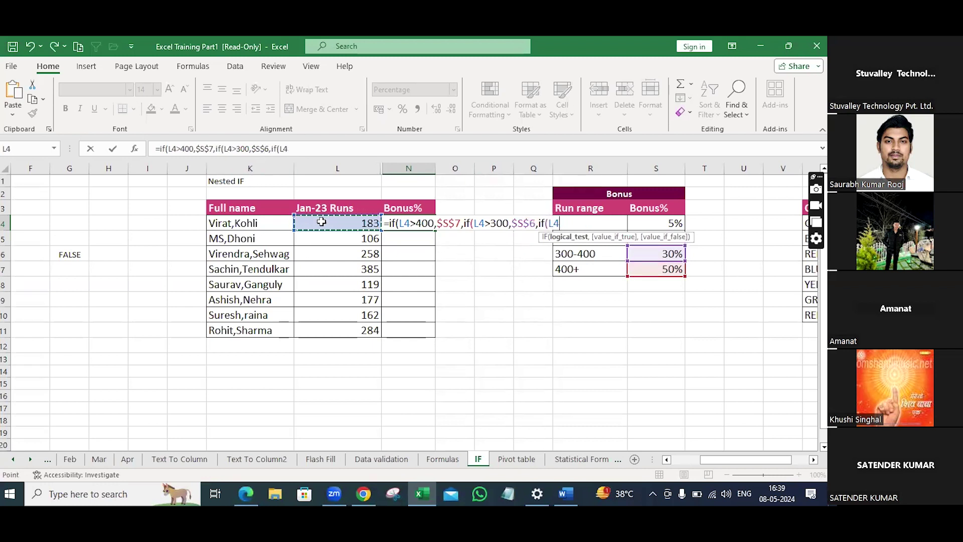
pyautogui.write('>200,')
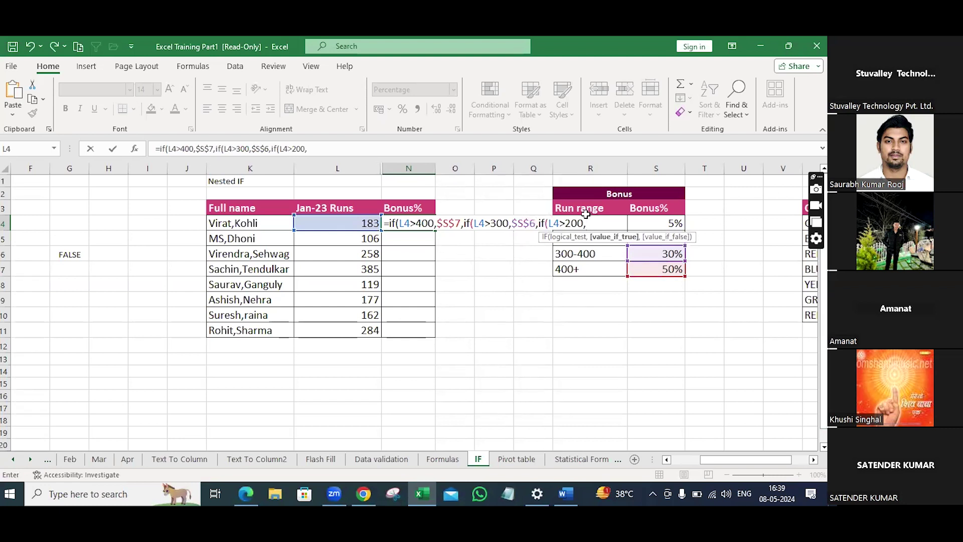
pyautogui.write('s5')
pyautogui.press('F4')
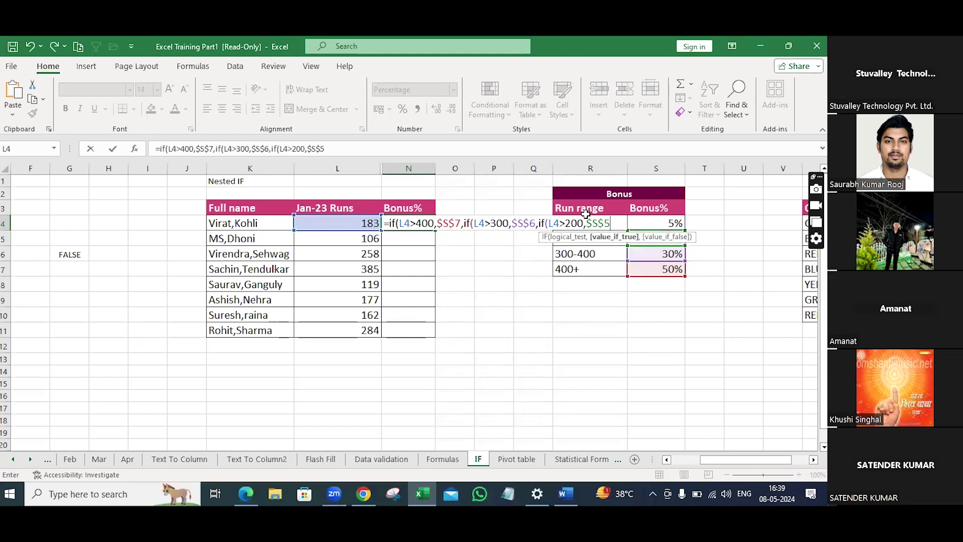
pyautogui.write(',')
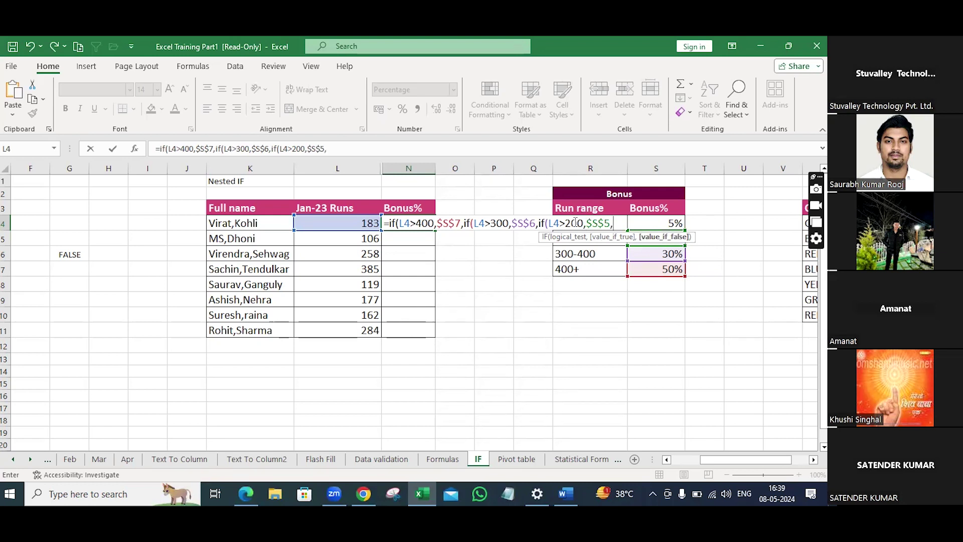
# Nest a fourth IF in N4's formula, testing L4>100 and returning $S$4.
pyautogui.write('if')
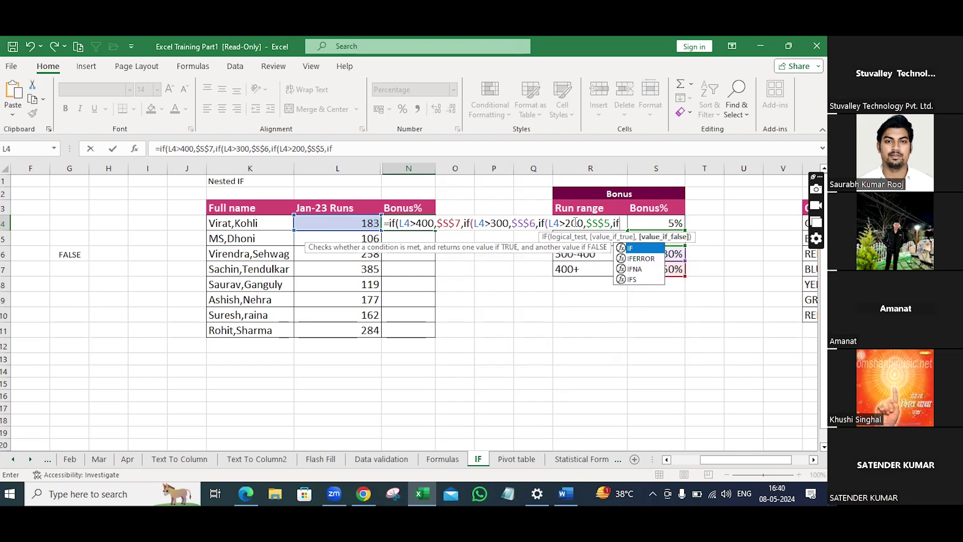
pyautogui.write('(')
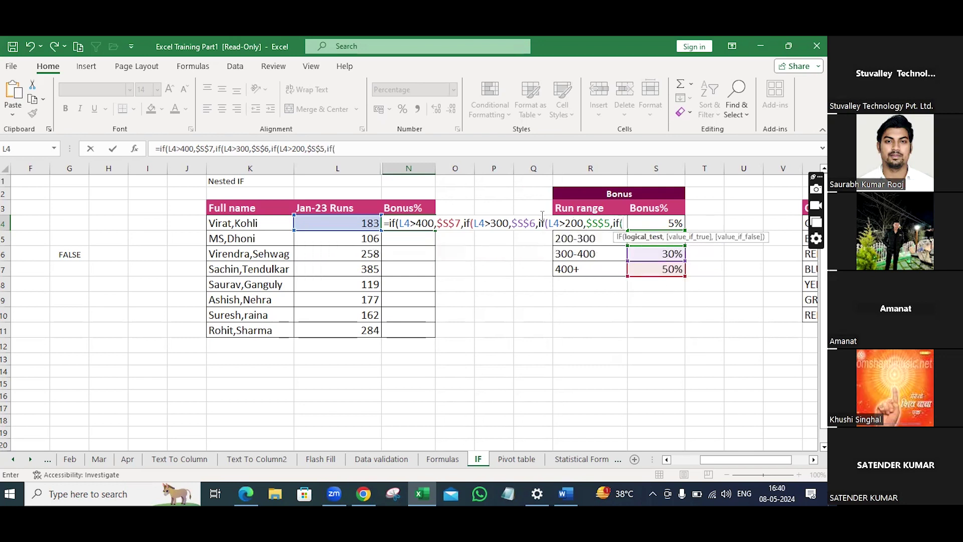
pyautogui.click(349, 223)
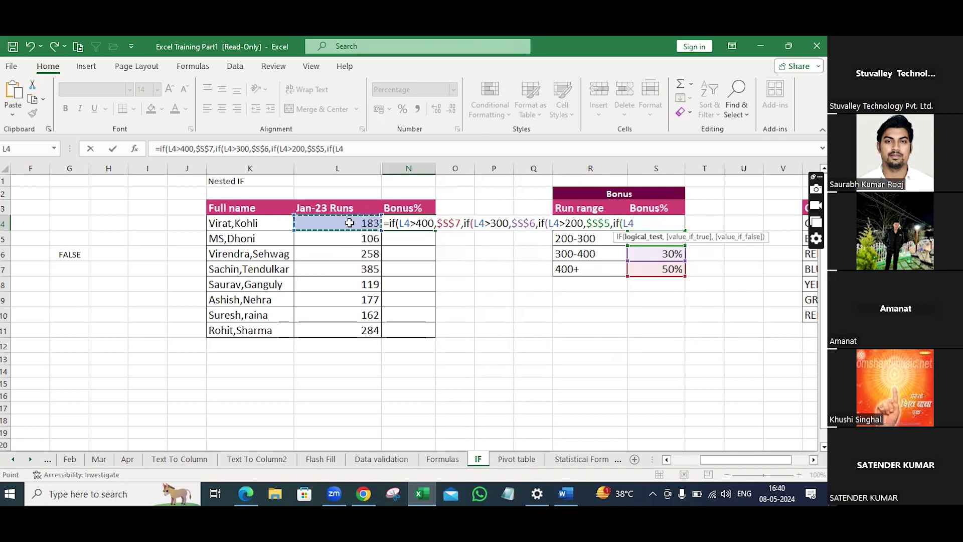
pyautogui.write(',')
pyautogui.press('BackSpace')
pyautogui.write('>100,')
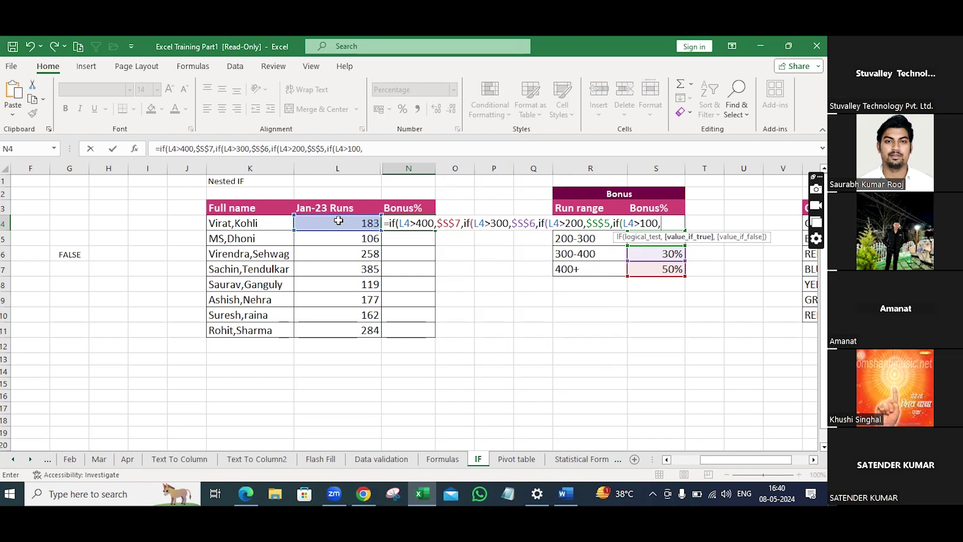
pyautogui.write('s4')
pyautogui.press('F4')
pyautogui.write(',')
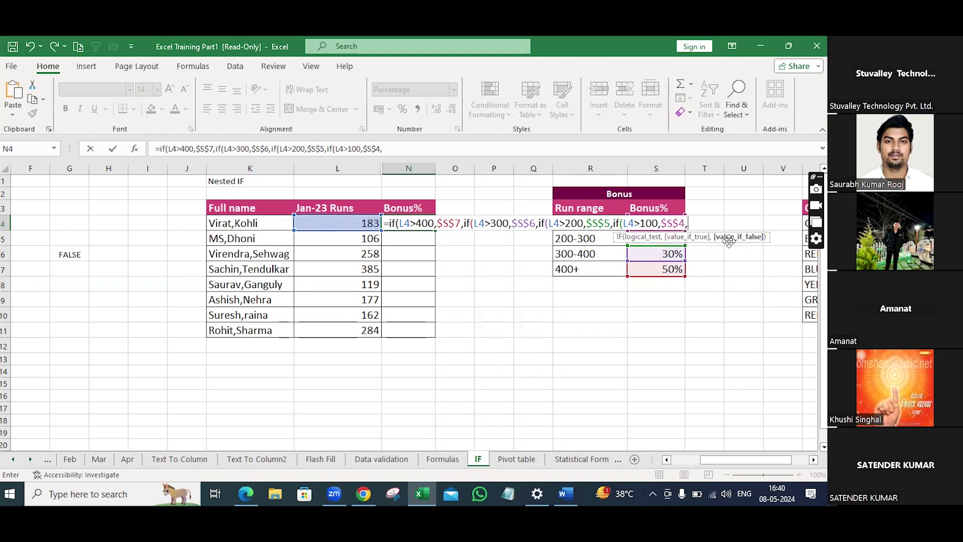
# Complete N4's nested IF with 0% as the final false value and fill it down the Bonus% column to N11.
pyautogui.write('0%)')
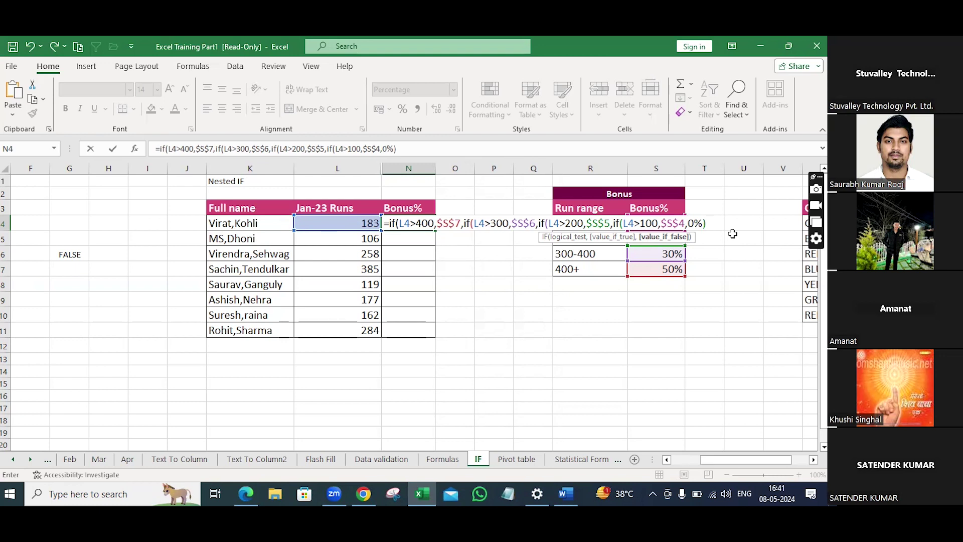
pyautogui.write(')))')
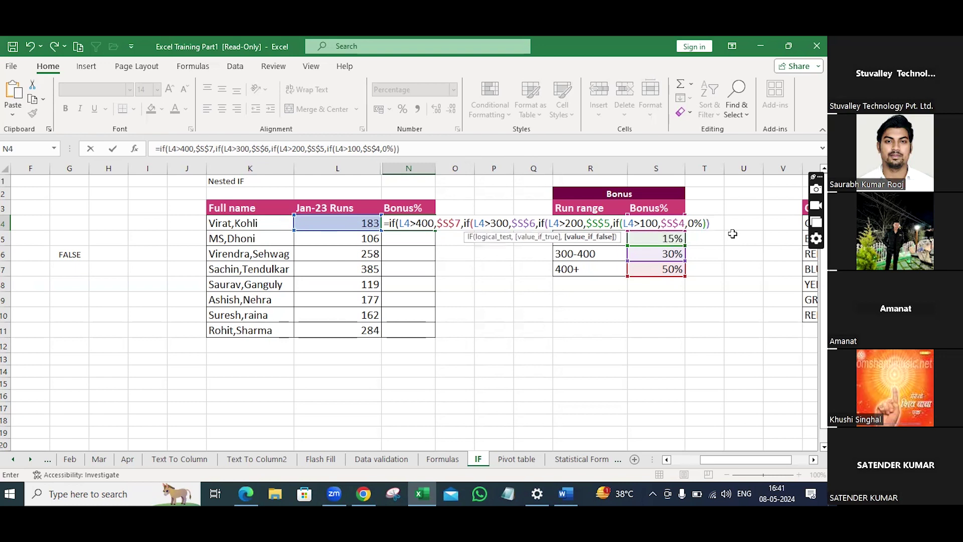
pyautogui.press('Return')
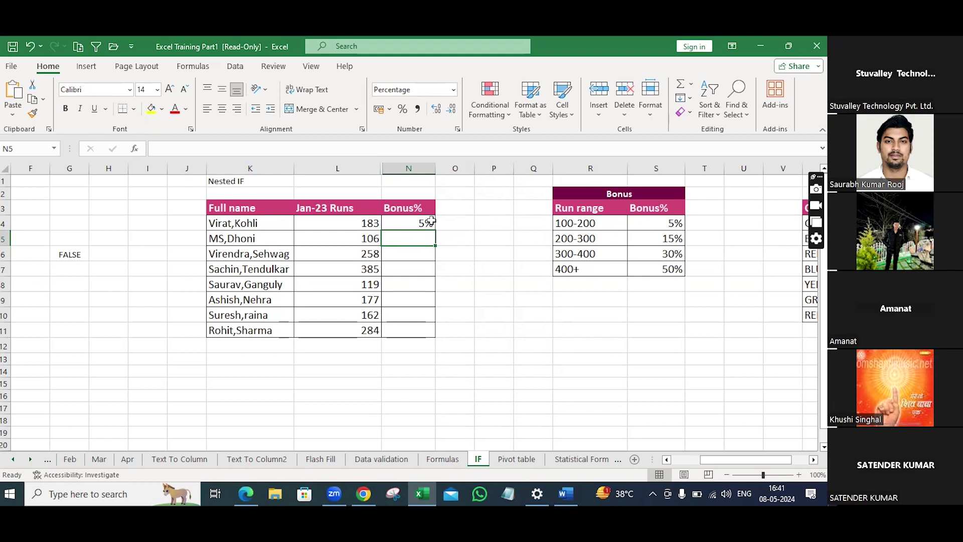
pyautogui.click(415, 222)
pyautogui.doubleClick(435, 229)
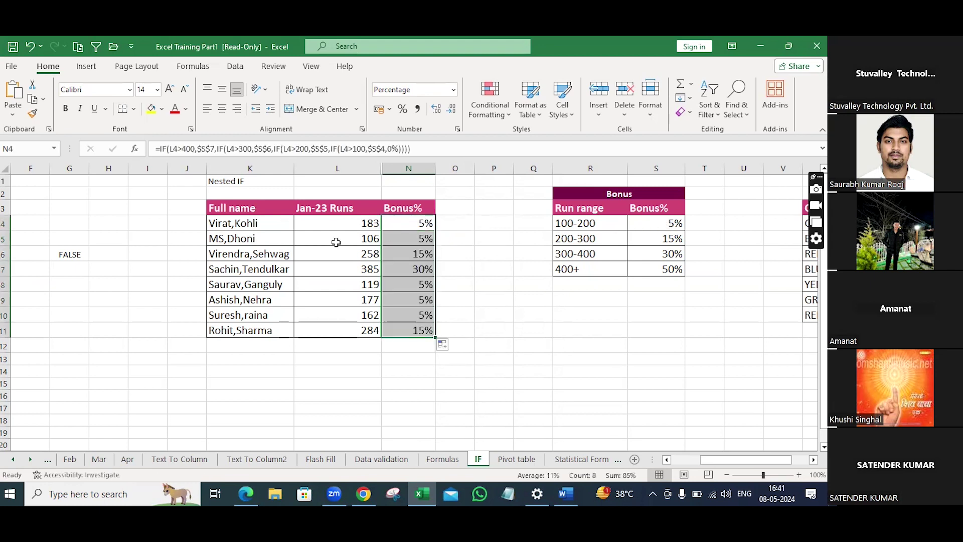